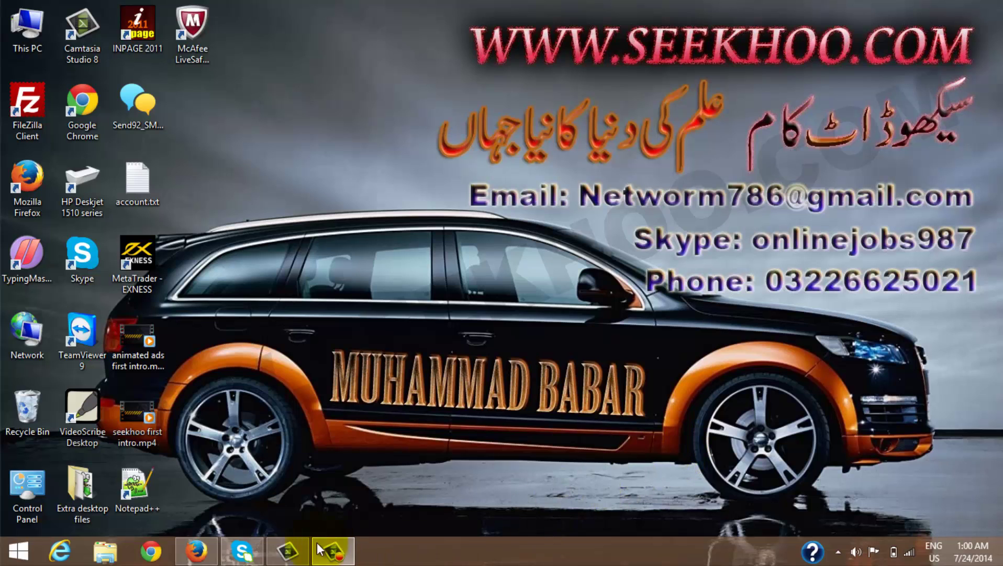
Step: Switch to Firefox and load onlinetutor.tk/wp-admin in a new tab
click(197, 550)
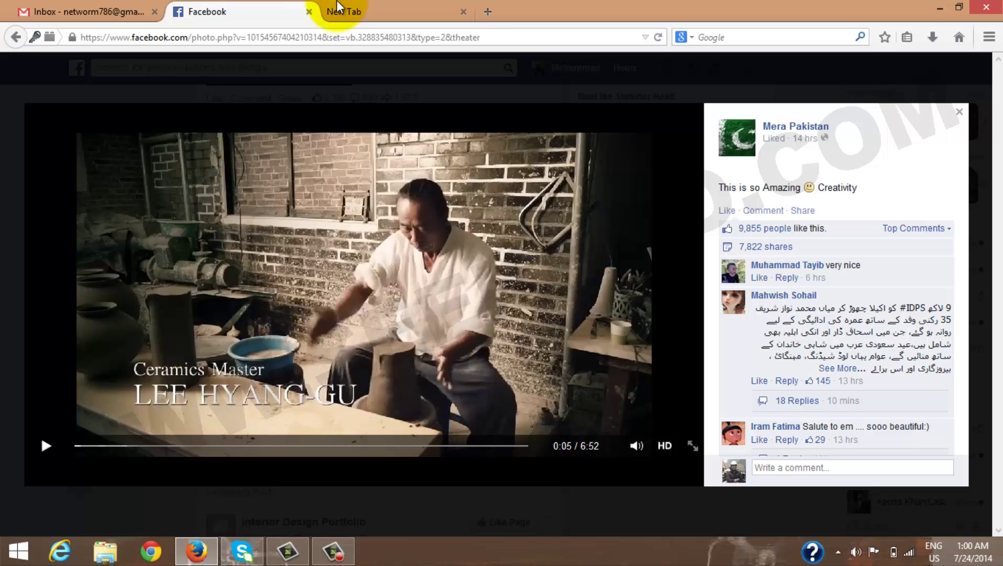
click(488, 12)
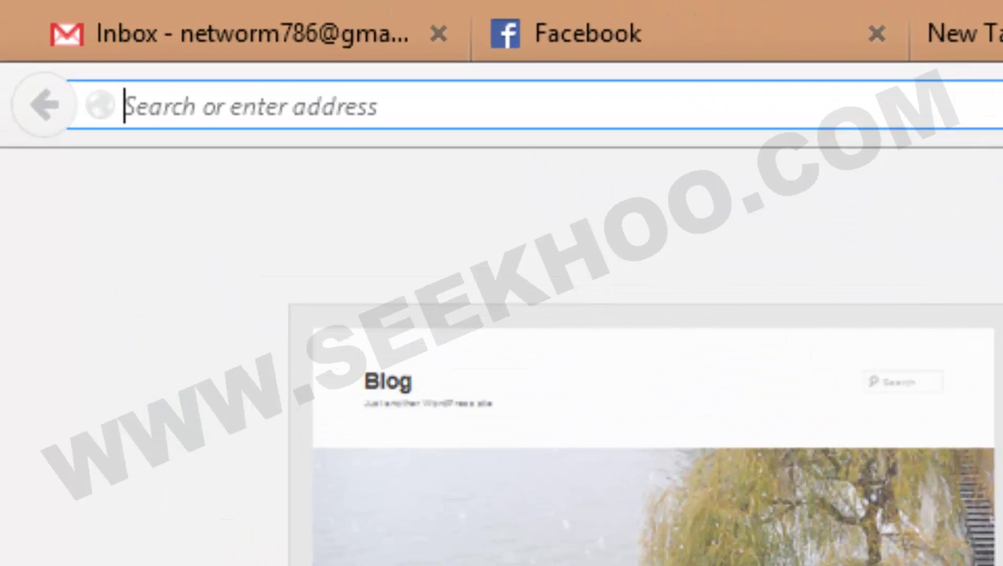
text(onlinetutor.tk/)
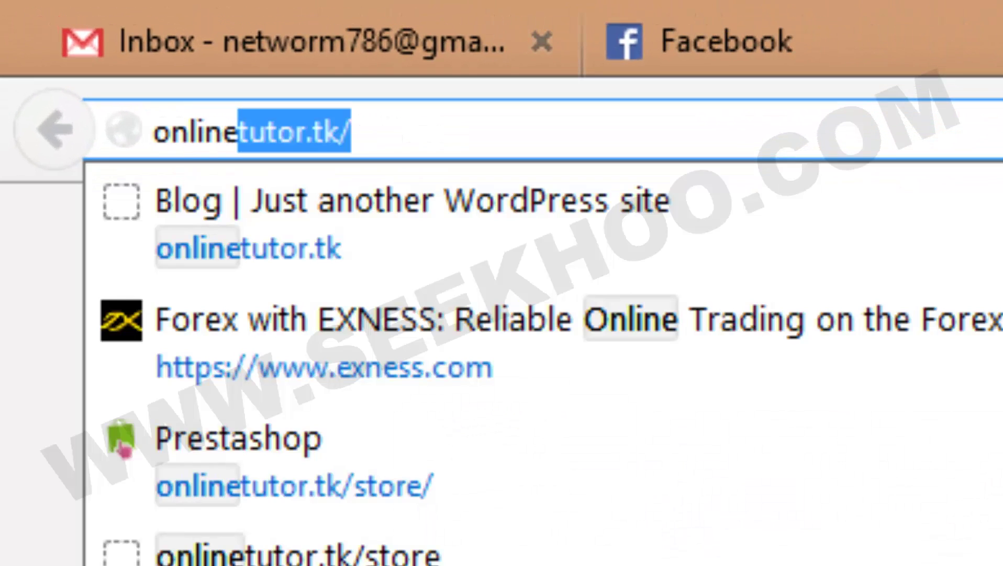
key(Return)
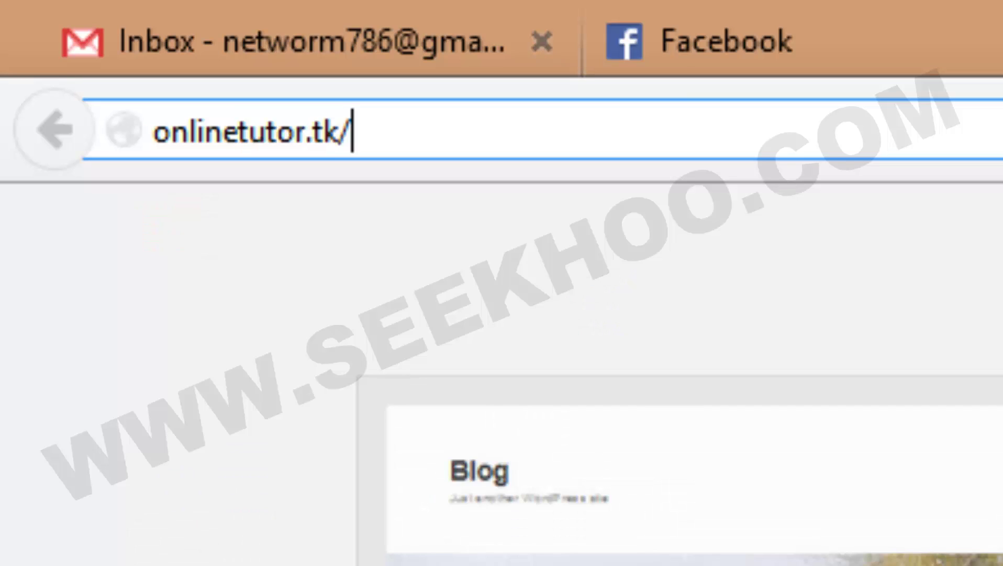
text(w)
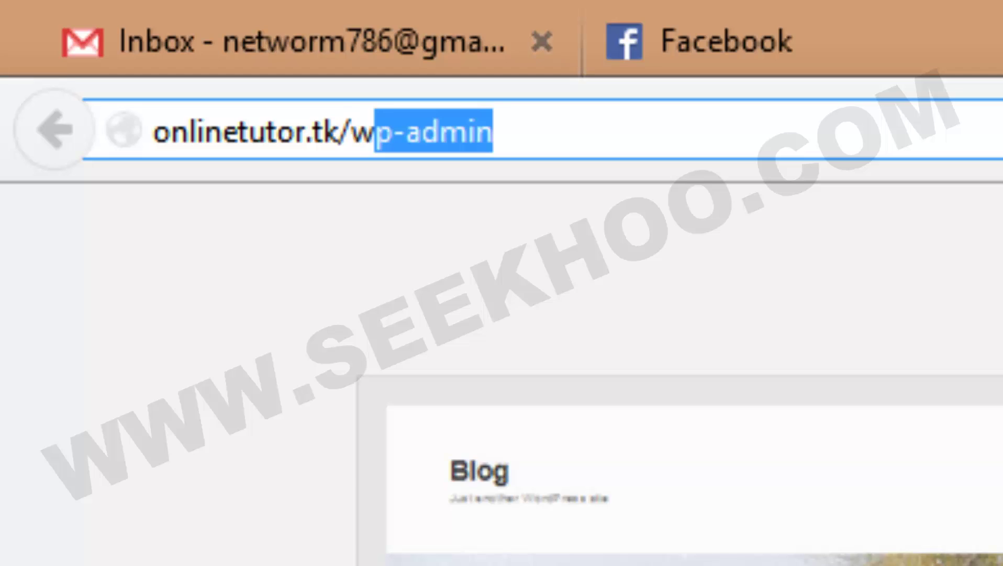
text(p-admin)
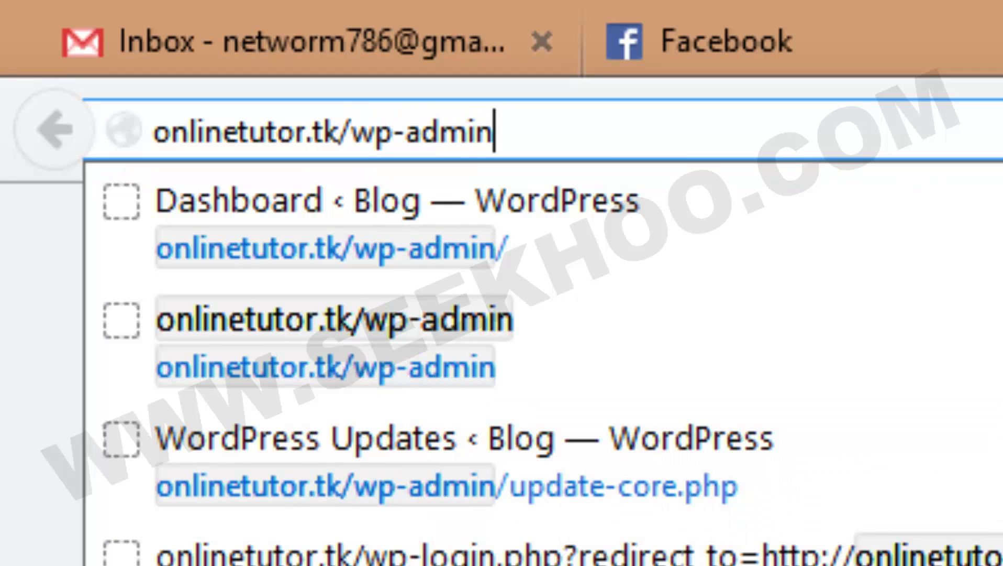
key(Return)
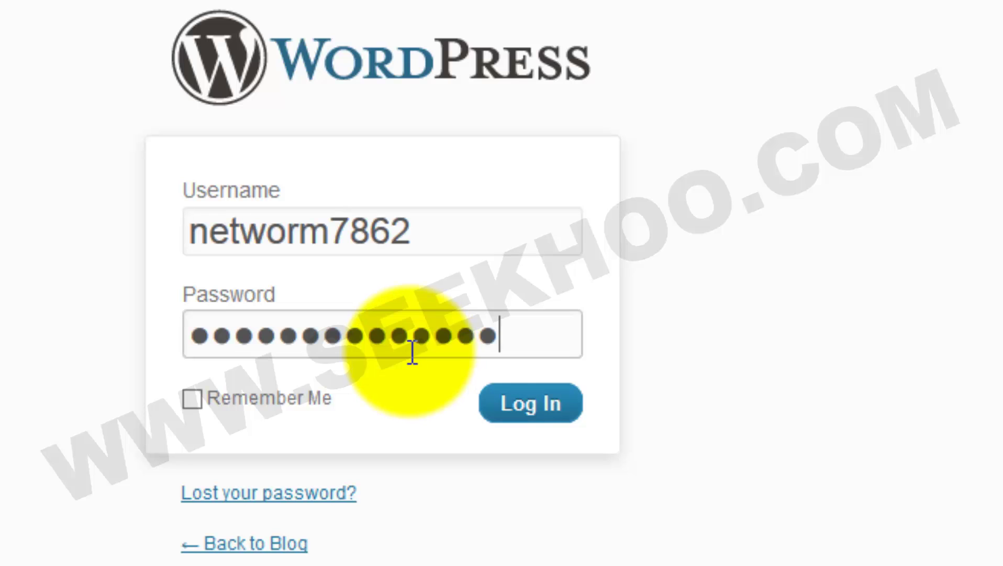
Step: Log in with the account username and password, and update WordPress to version 3.9.1
click(555, 411)
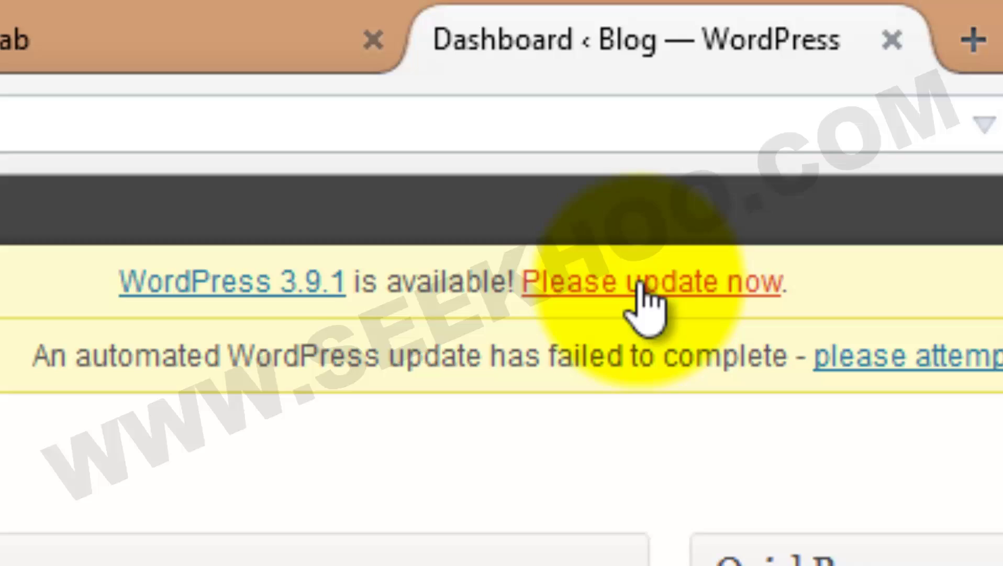
click(640, 287)
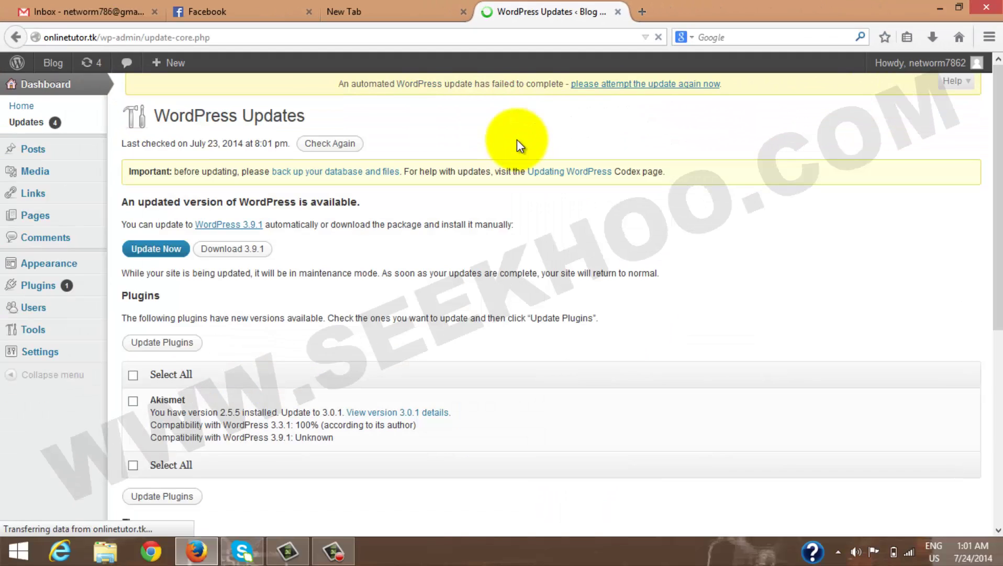
click(149, 249)
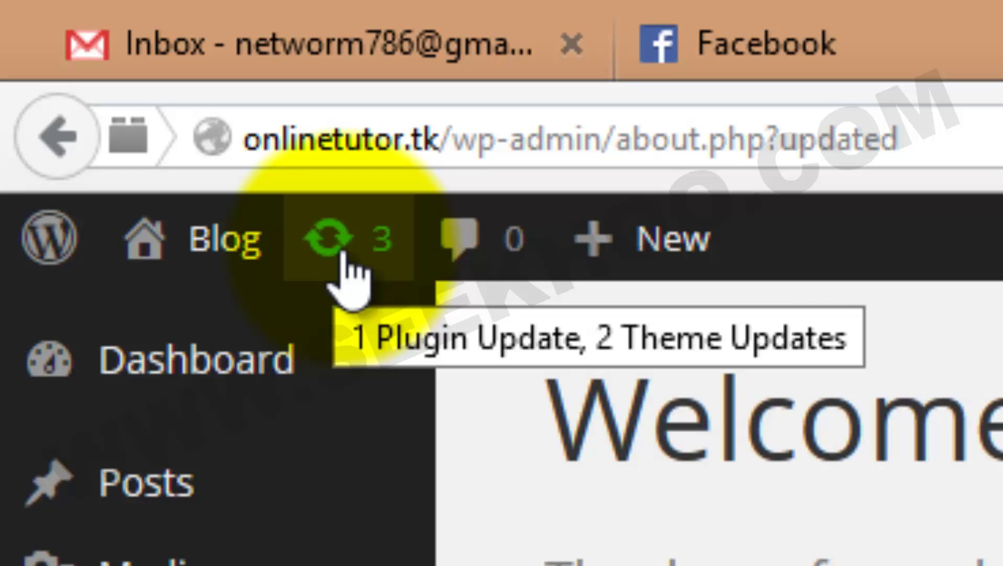
Step: Update both outdated plugins, Akismet and Spam Free Wordpress, from the WordPress updates page
click(343, 252)
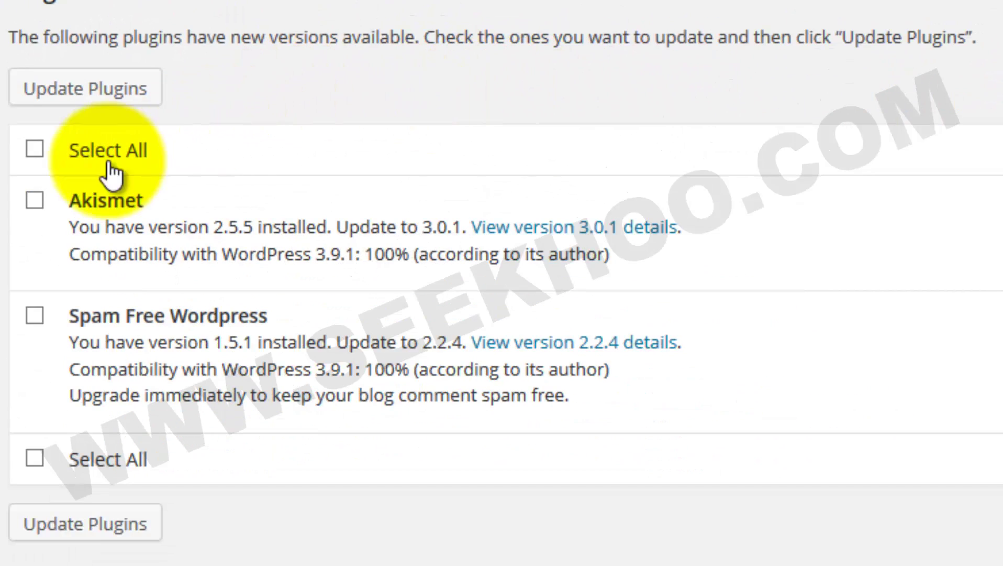
click(34, 149)
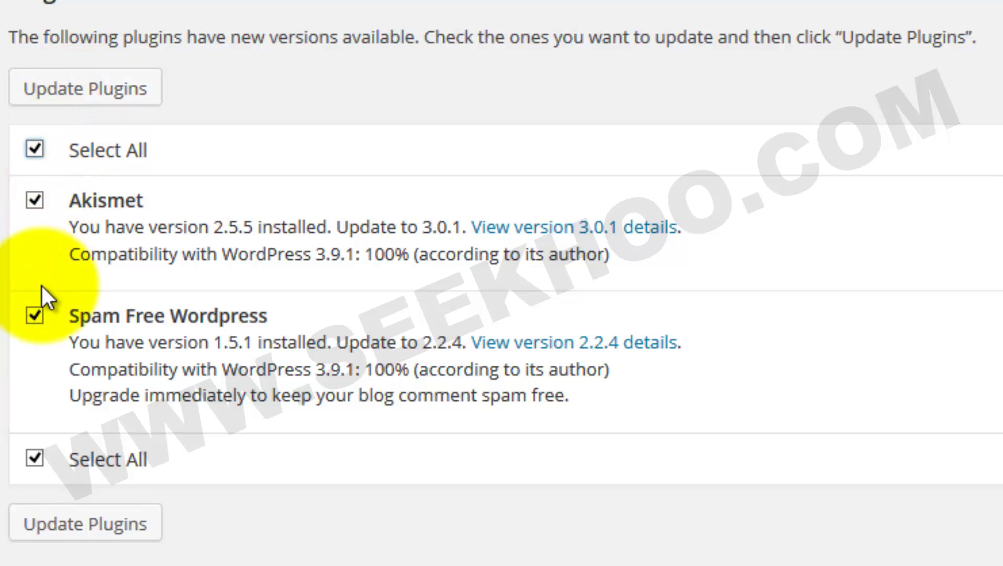
click(83, 90)
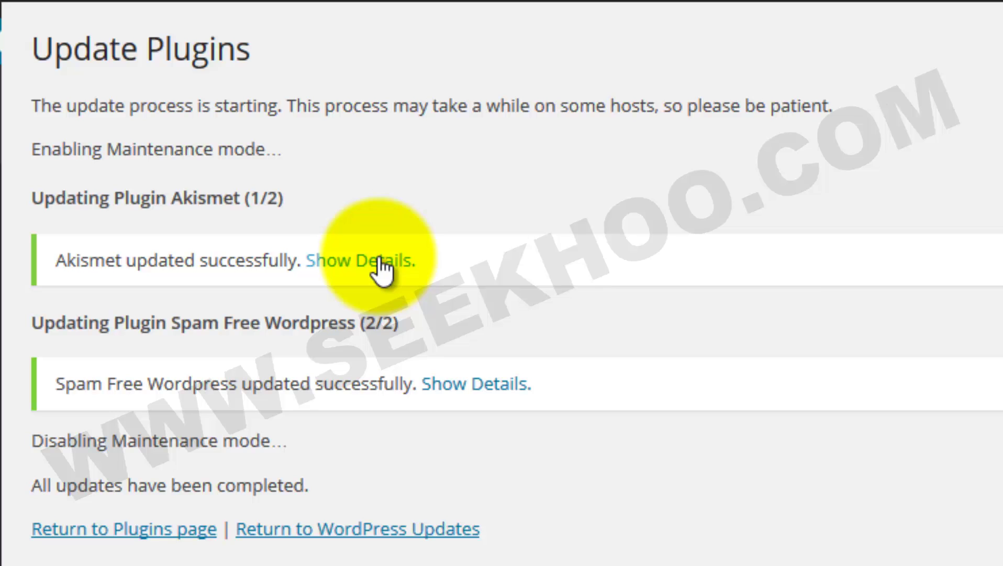
Step: Update both outdated themes, Twenty Eleven and Twenty Ten, from the WordPress updates page
click(52, 133)
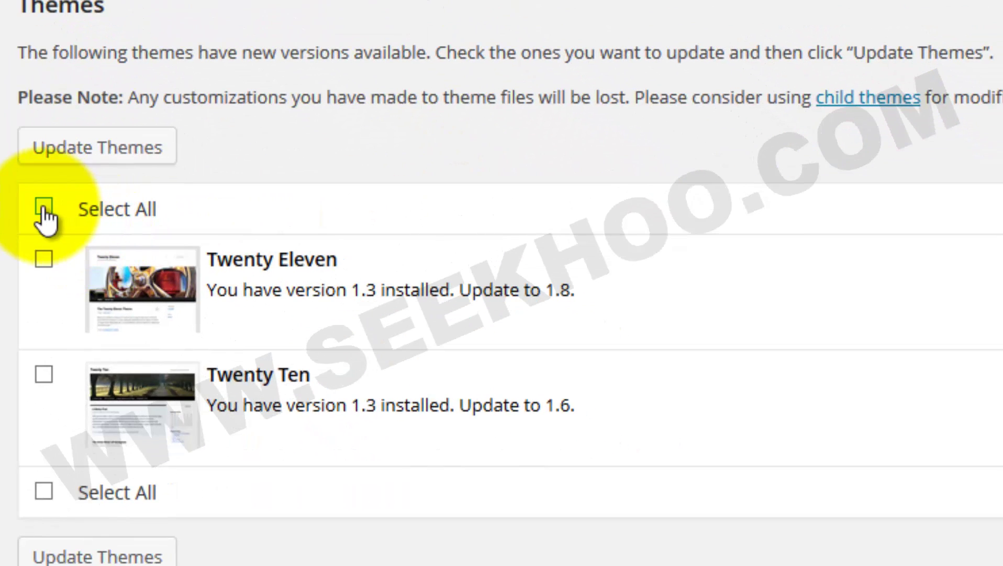
click(44, 207)
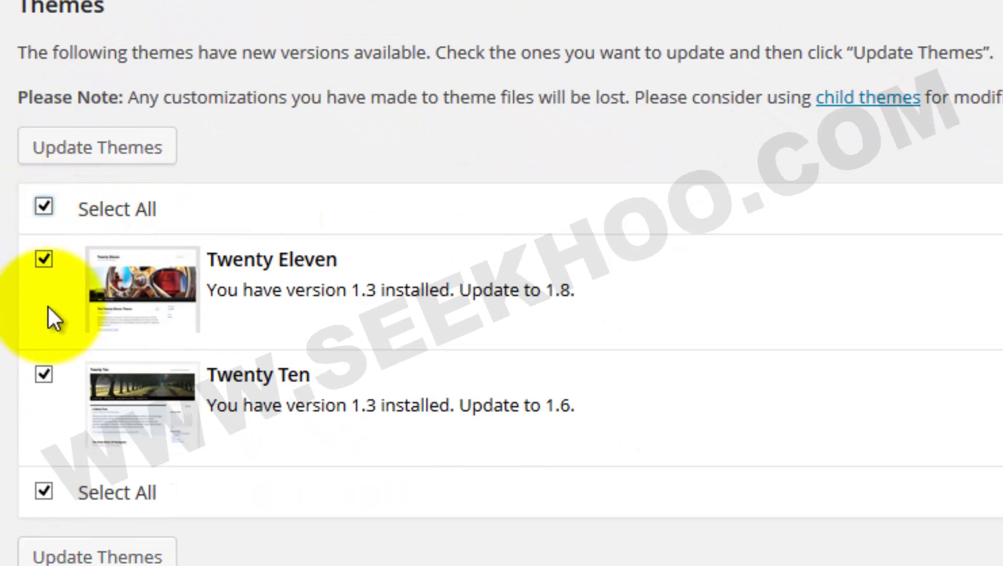
click(84, 153)
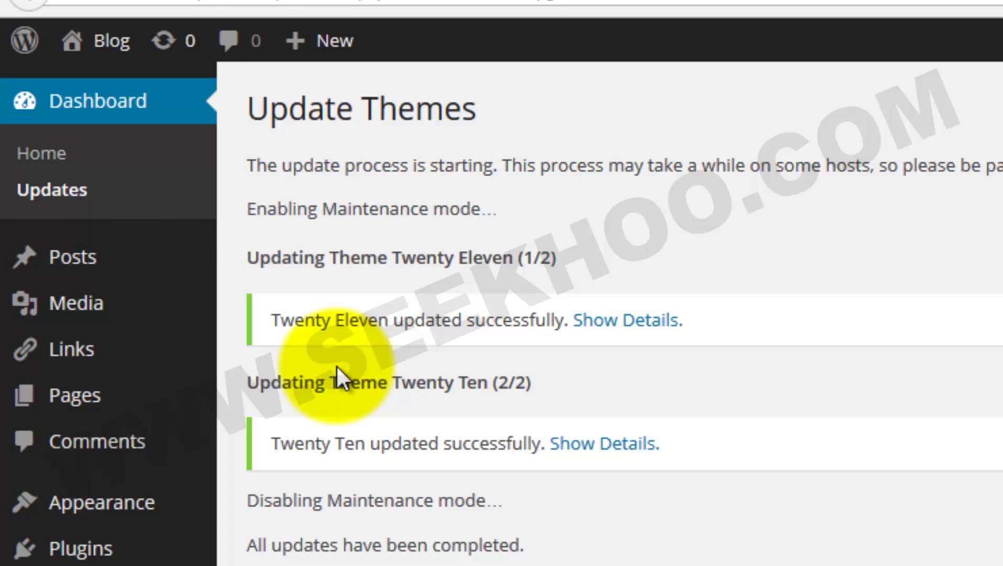
Step: Return to the dashboard and replace the site title in the general settings with "Free Tutorials Portal"
click(86, 96)
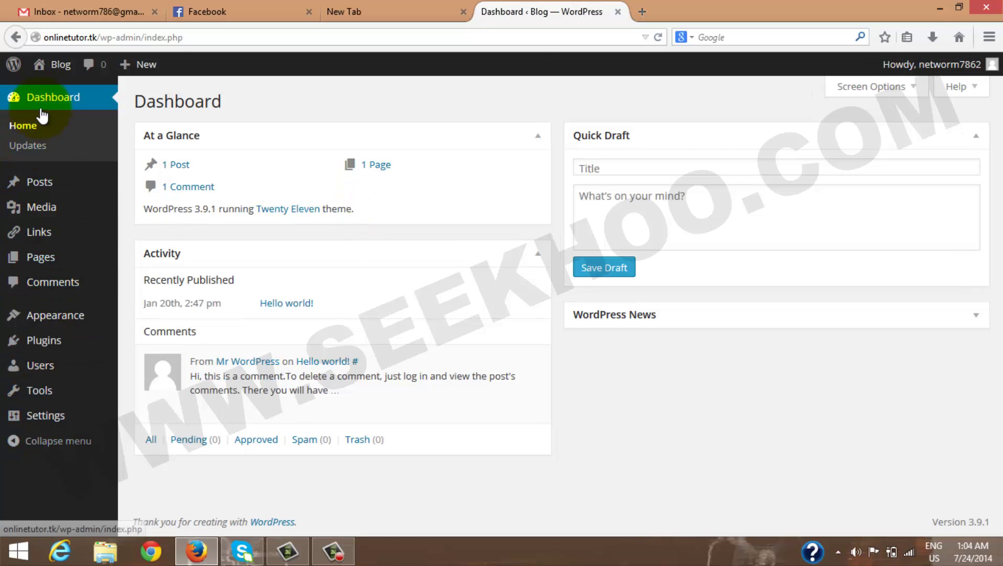
mouse_move(41, 427)
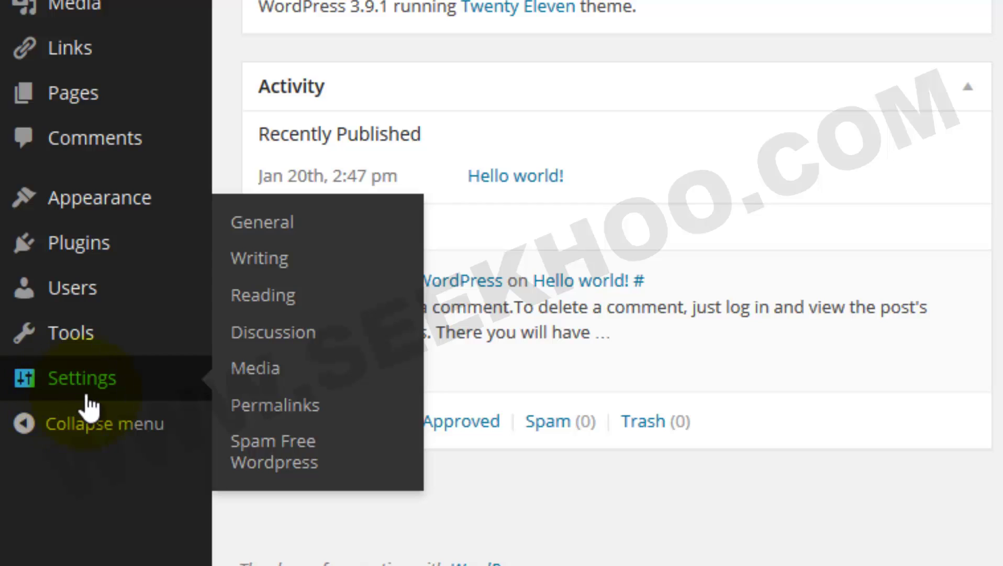
click(261, 225)
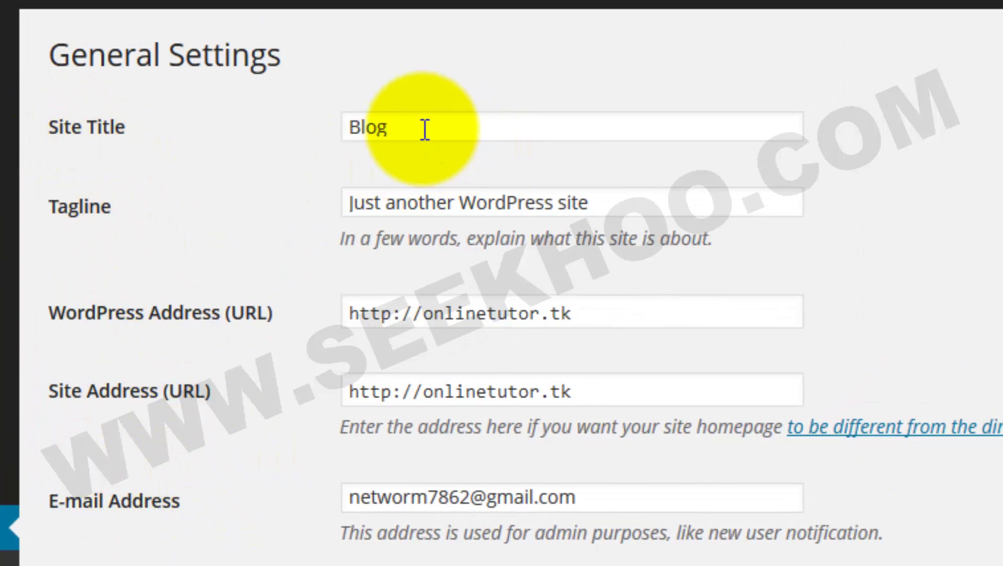
click(479, 128)
key(ctrl+a)
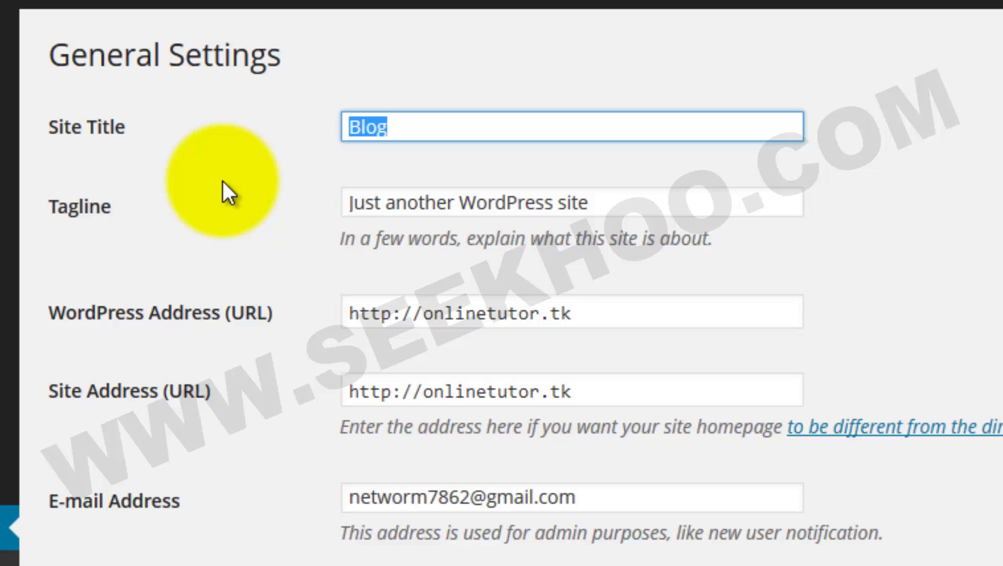
text(Free Tutorials Portal)
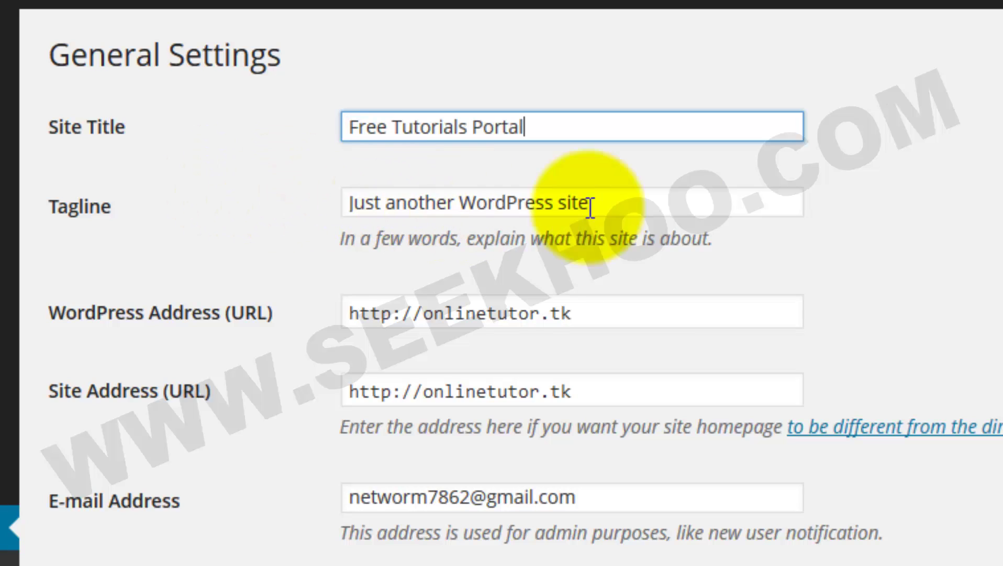
Step: View the live site in a separate tab and find where its title and tagline are displayed
drag(672, 204, 217, 210)
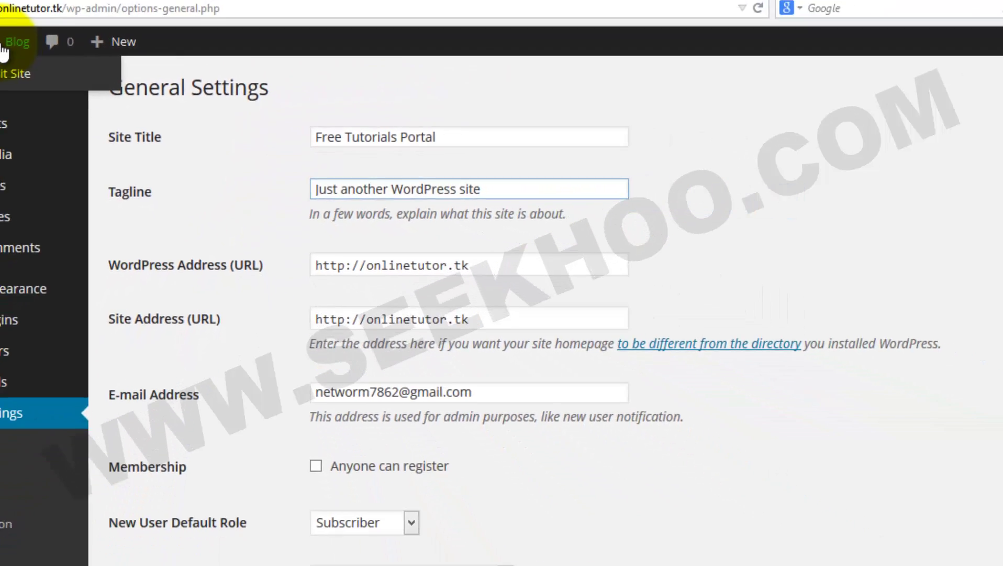
middle_click(16, 73)
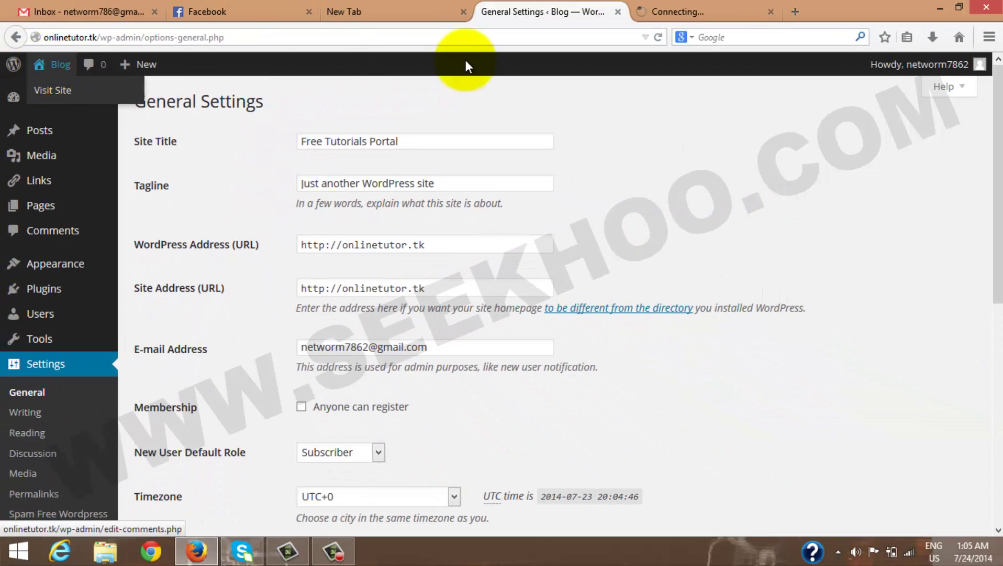
click(673, 5)
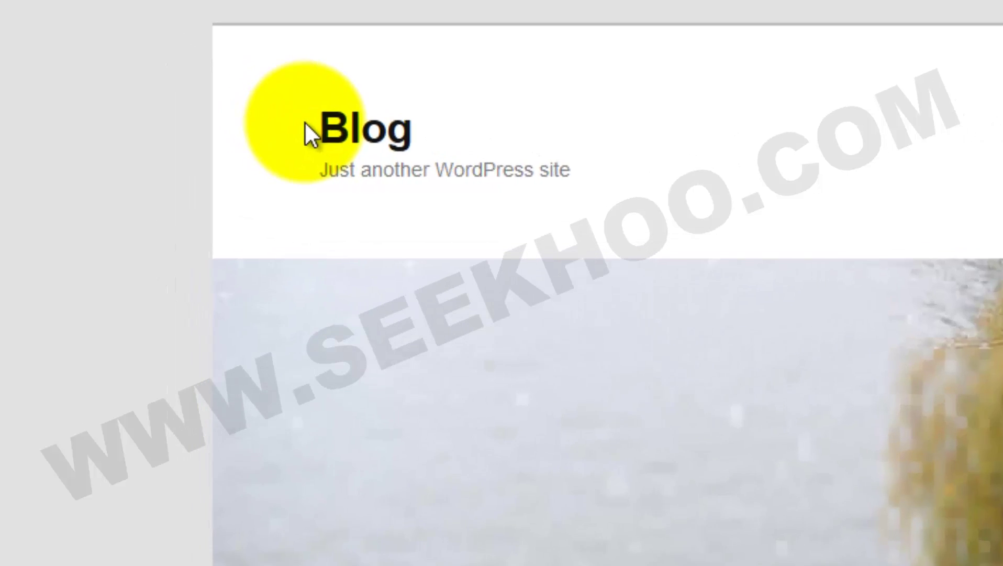
drag(178, 152, 241, 153)
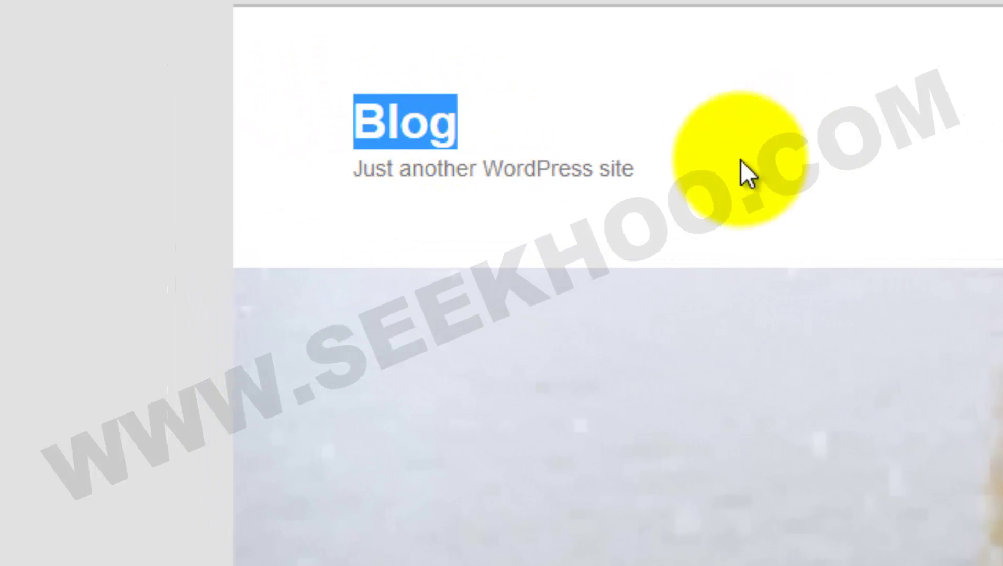
drag(652, 168, 344, 171)
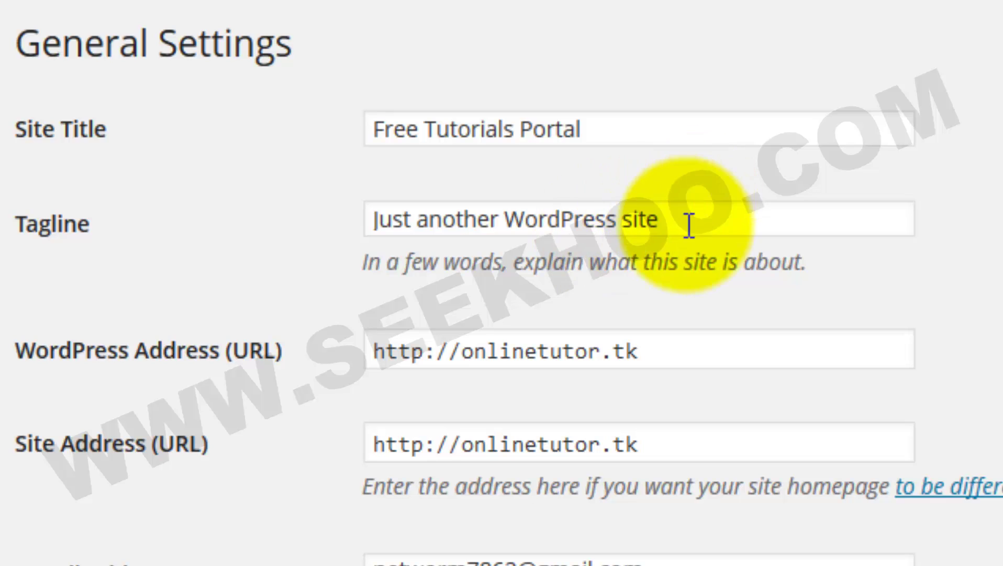
Step: Set the tagline in the general settings to "Learn Anything From here" and save the changes
drag(683, 221, 161, 235)
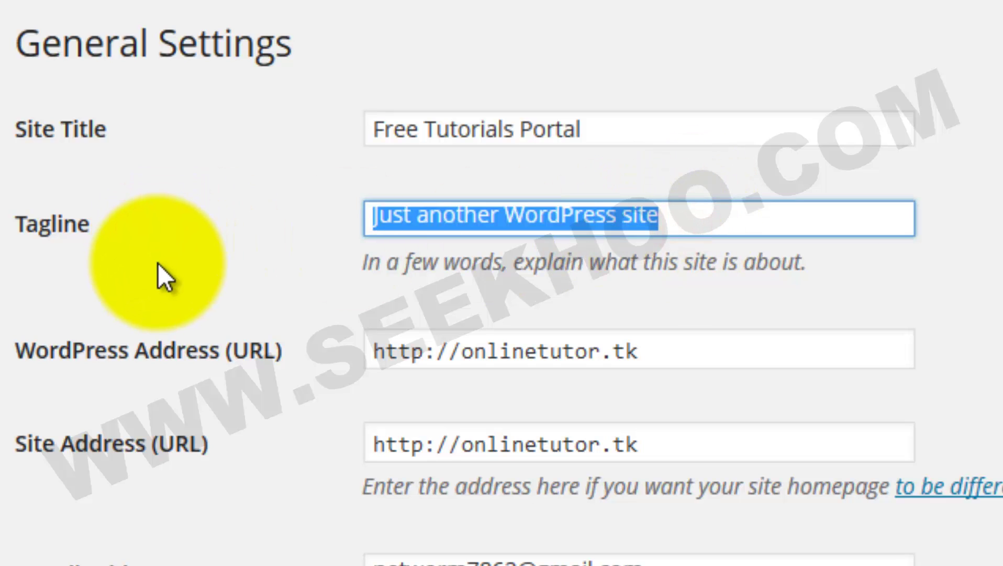
text(Learn Anything From here)
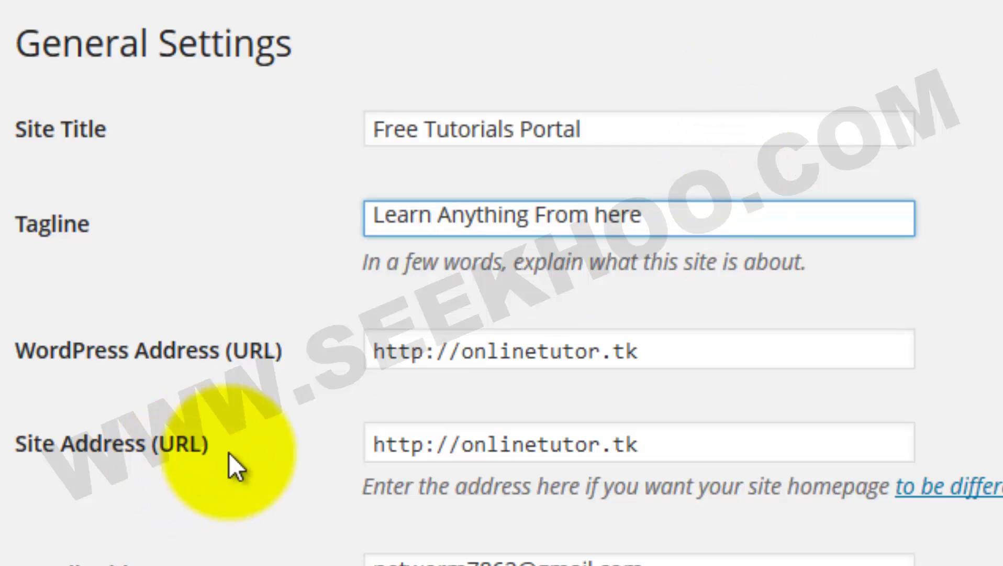
scroll(241, 461, down, 3)
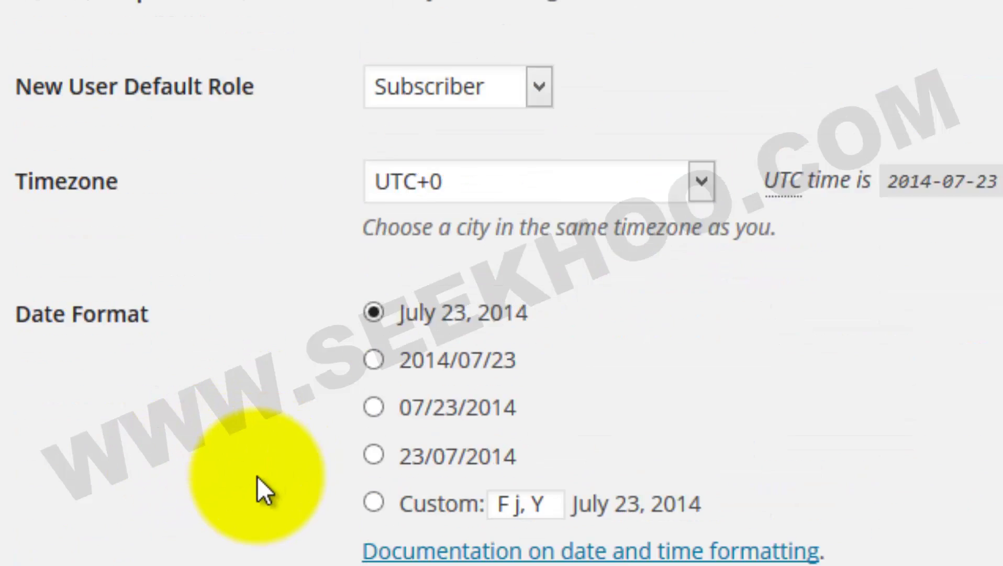
click(153, 497)
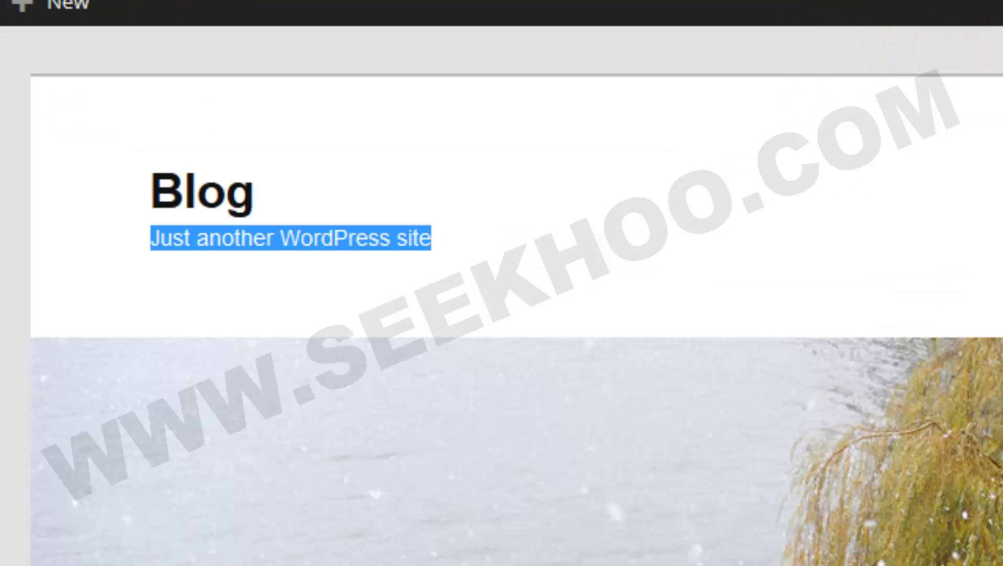
Step: Reload the site's front page and check its title and tagline in the header
key(F5)
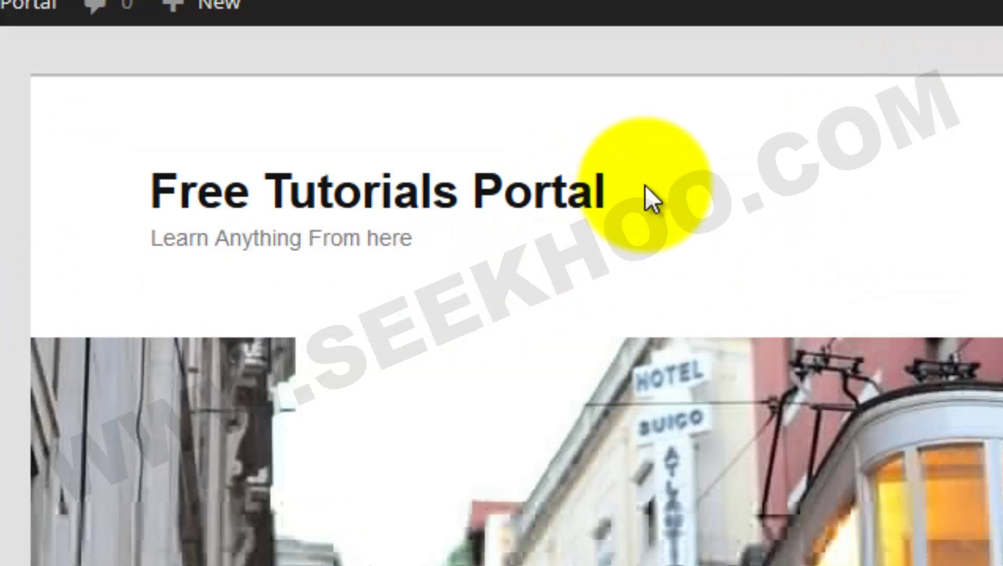
drag(645, 184, 114, 186)
click(470, 227)
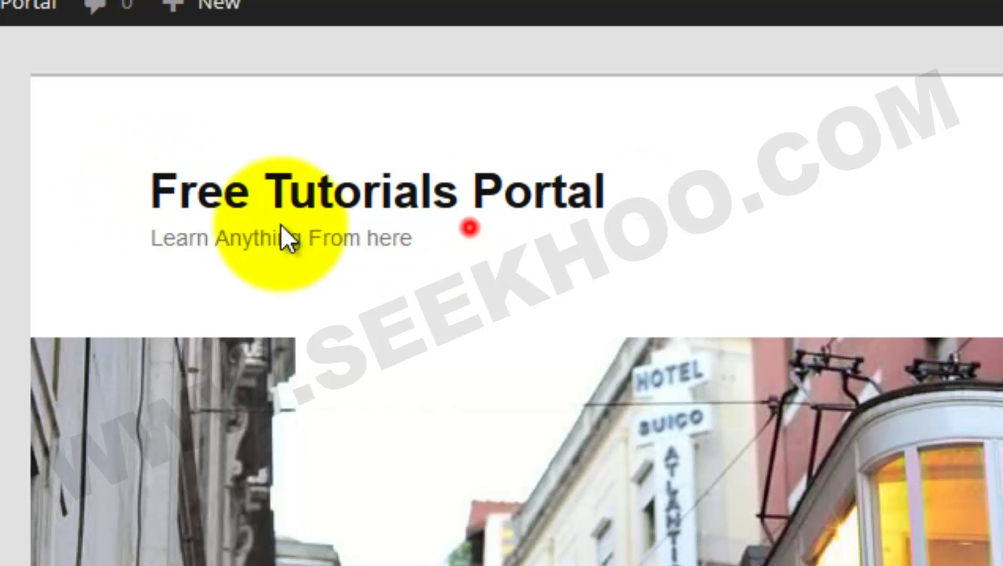
triple_click(281, 226)
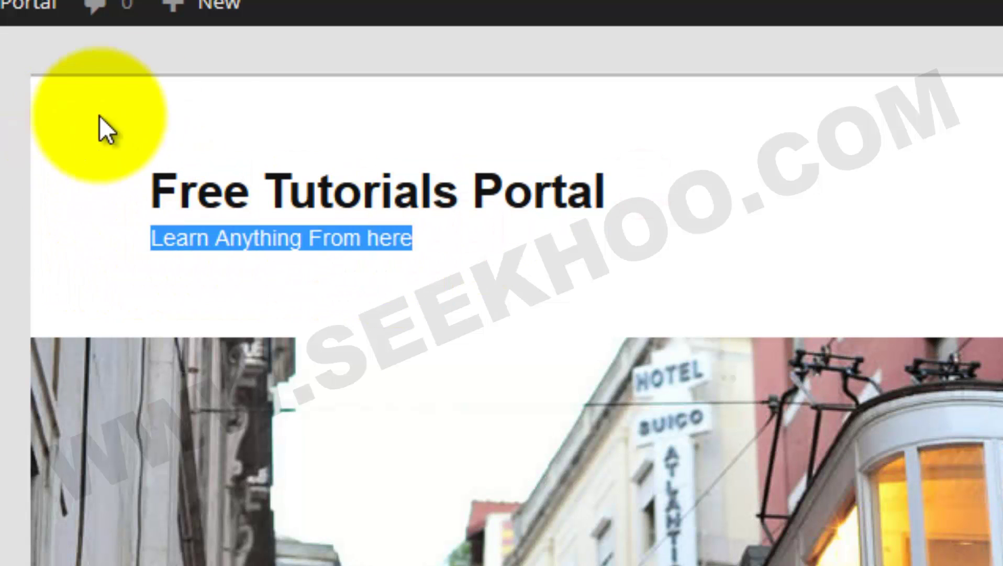
key(ctrl+Tab)
key(ctrl+shift+Tab)
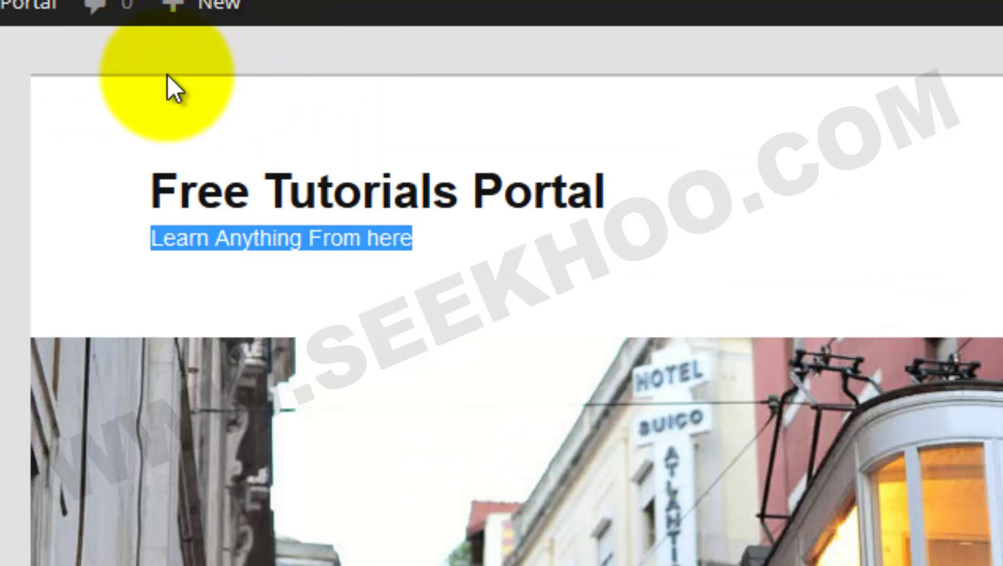
click(101, 10)
mouse_move(93, 230)
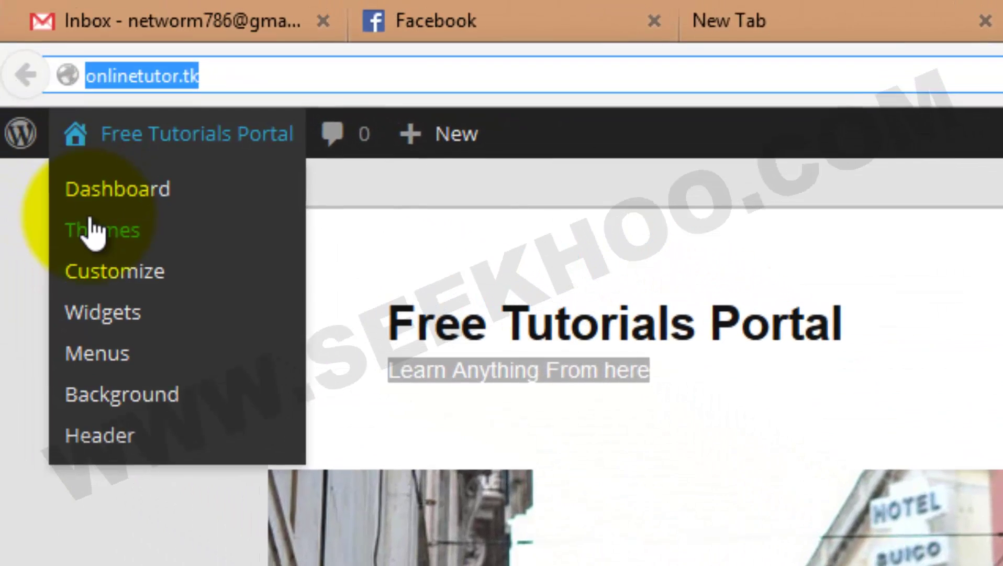
click(513, 220)
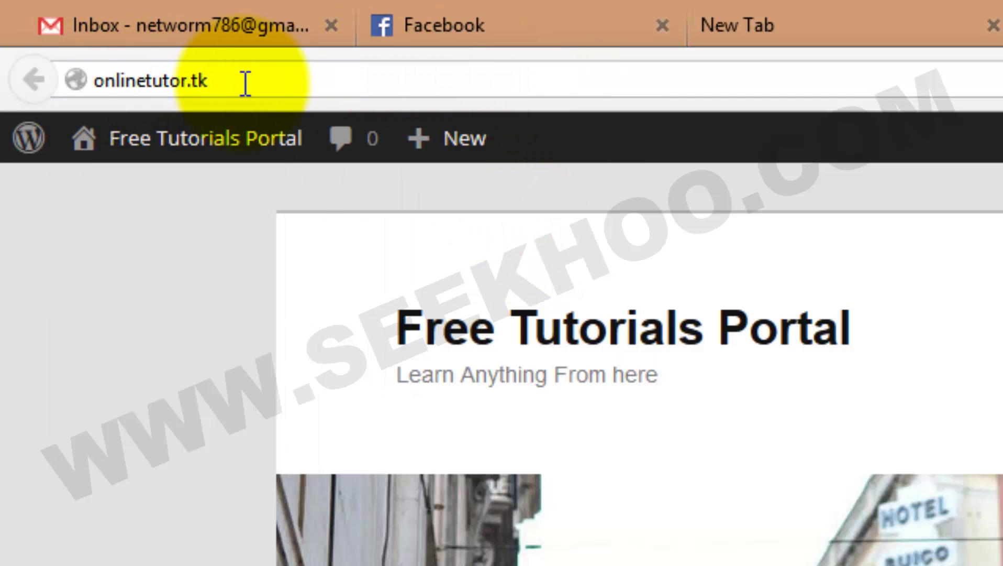
click(91, 82)
click(99, 81)
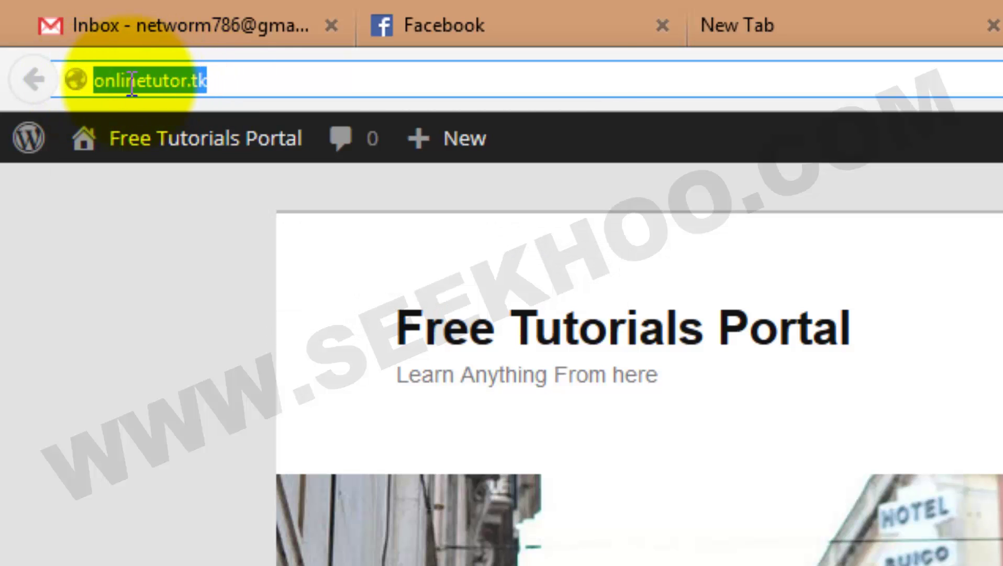
click(94, 80)
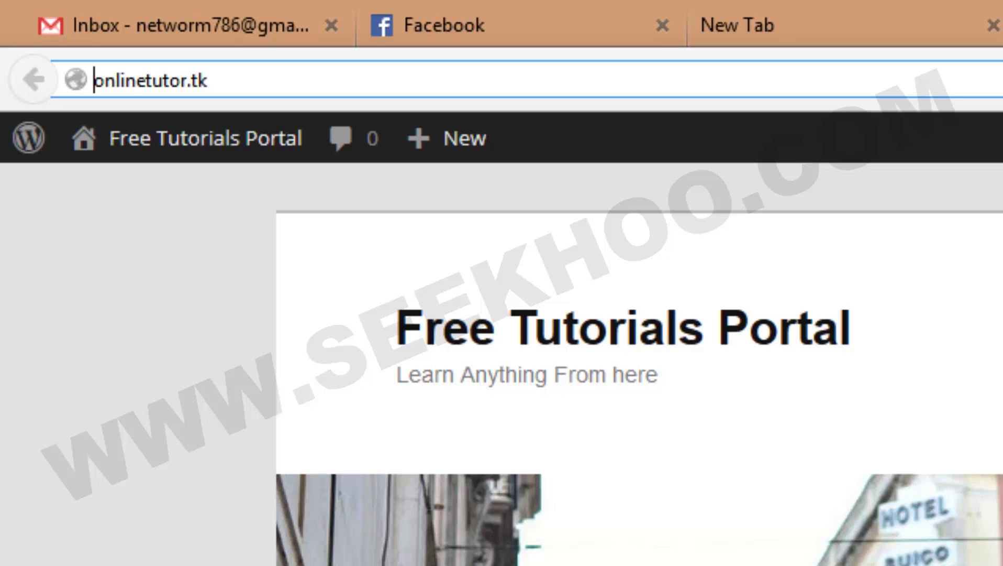
text(22)
key(BackSpace)
key(BackSpace)
text(www.)
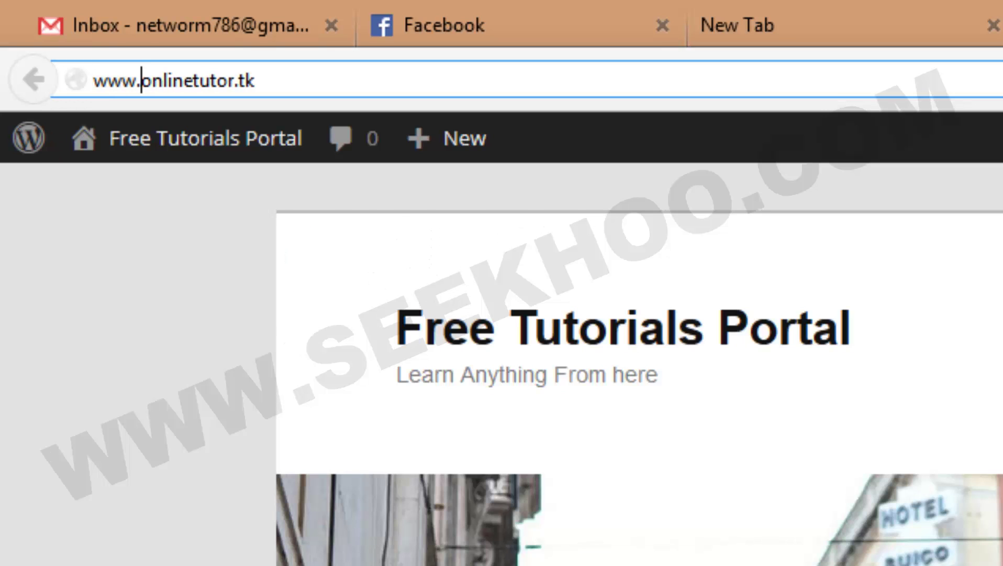
key(Return)
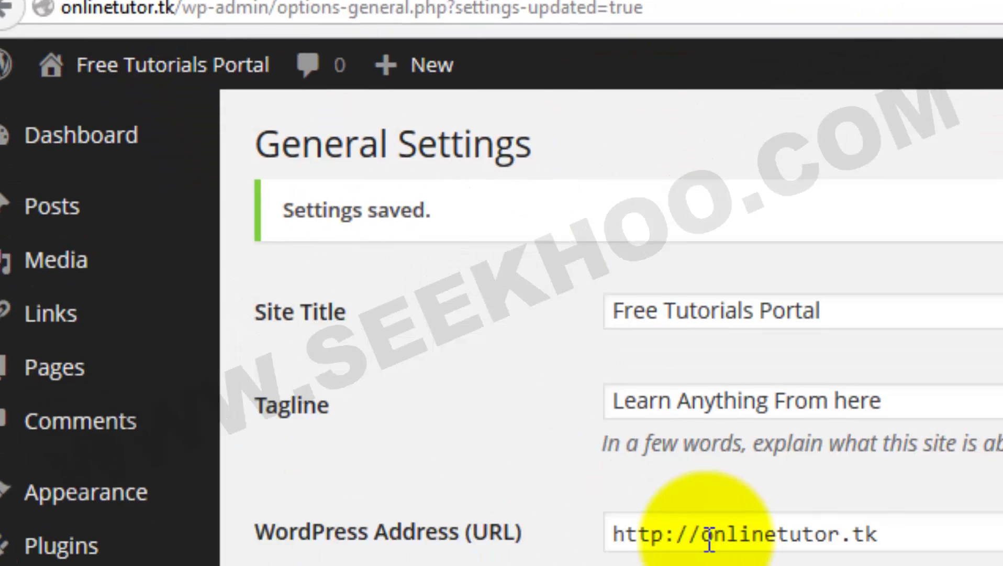
click(707, 538)
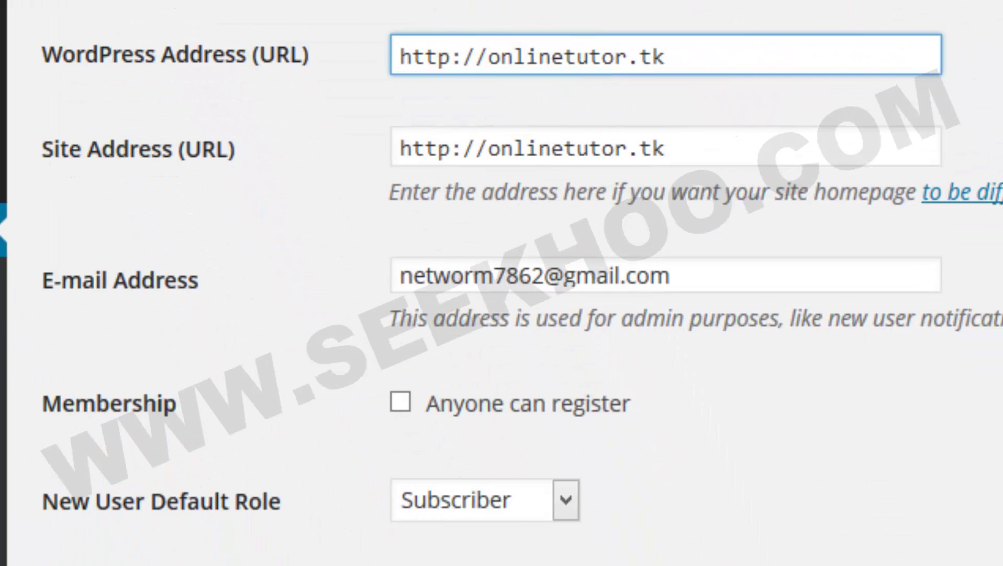
text(www.)
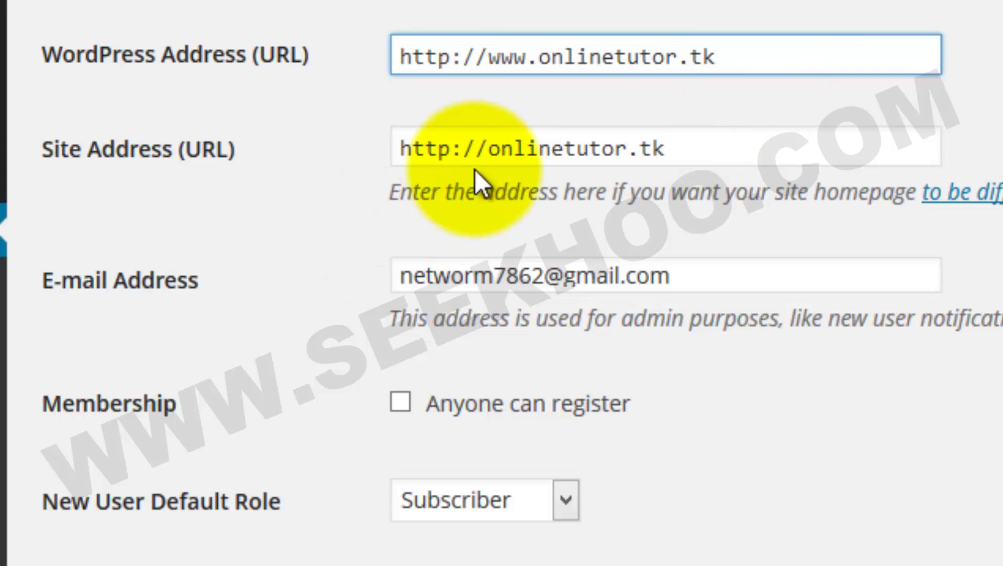
click(489, 148)
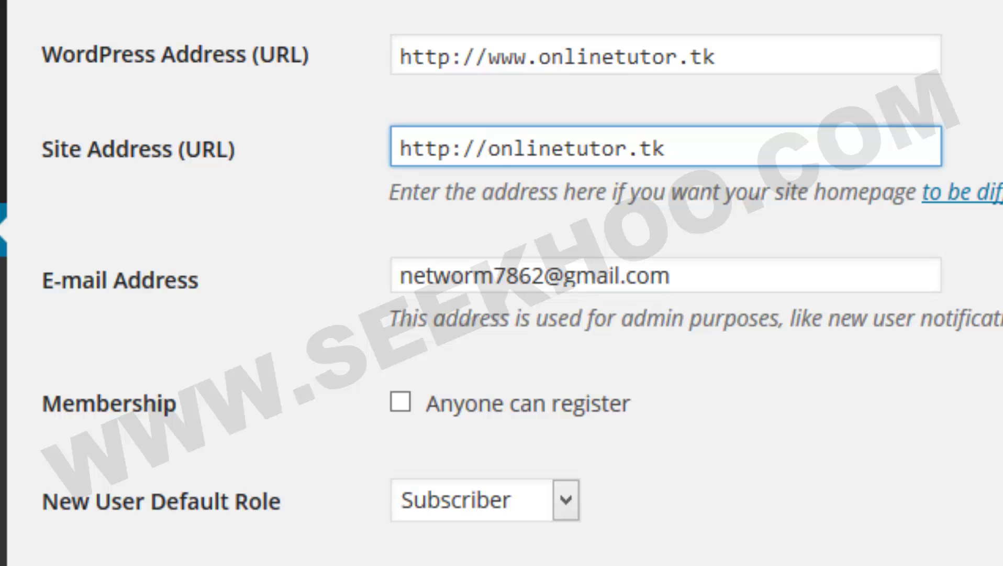
text(www.)
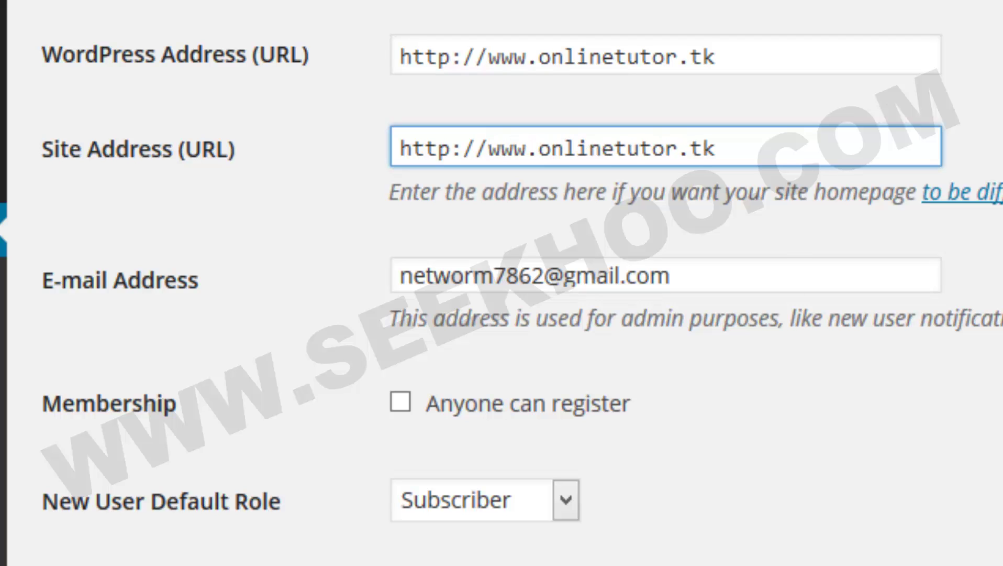
Step: Examine the admin e-mail address, the membership option and the roles available as the new user default
drag(762, 275, 283, 287)
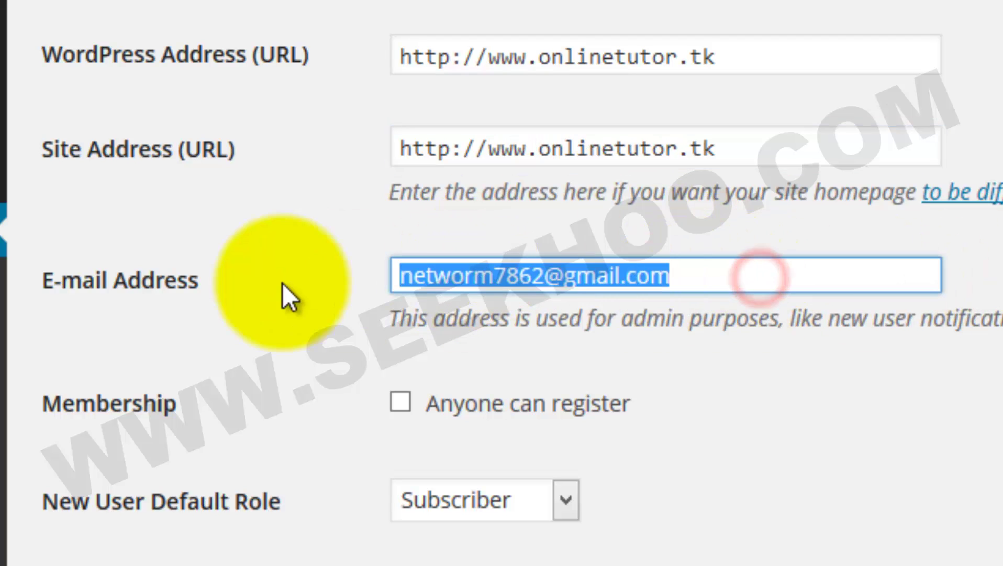
scroll(318, 262, down, 5)
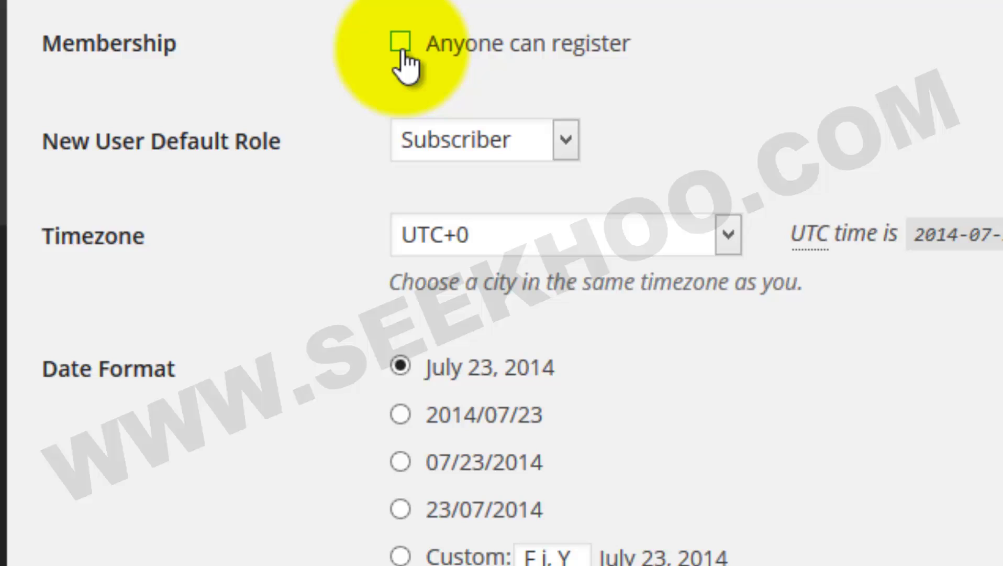
click(571, 133)
click(570, 135)
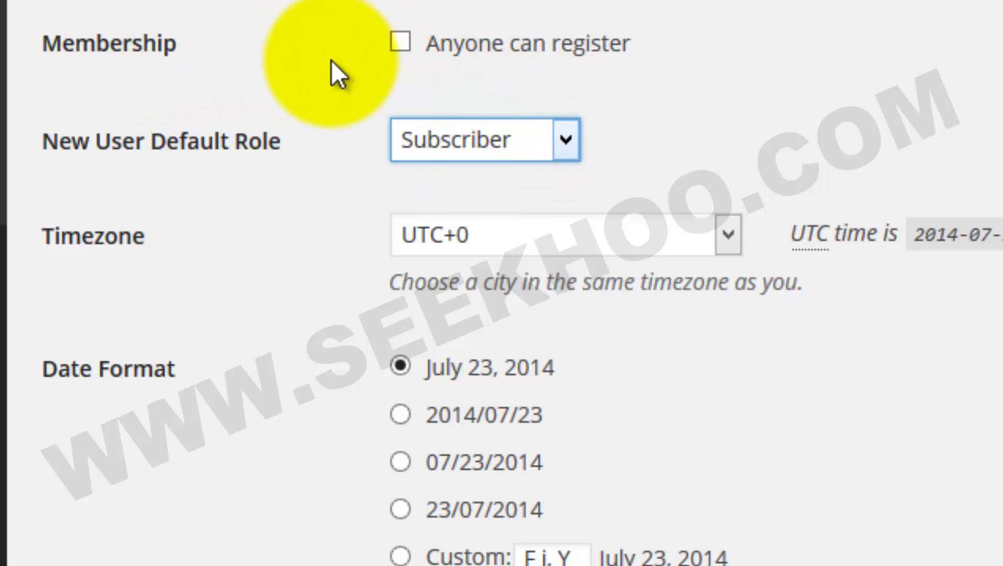
click(578, 137)
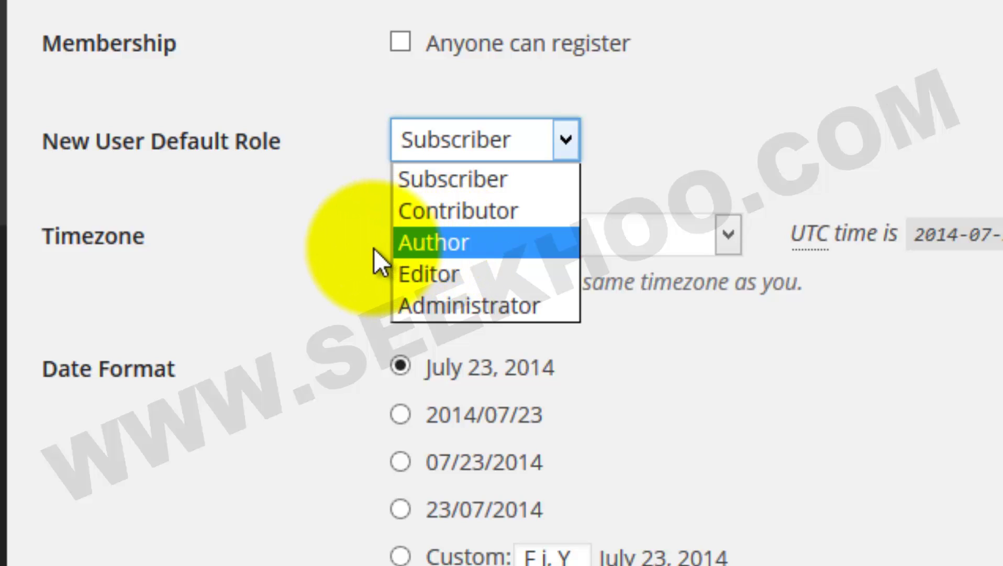
click(353, 248)
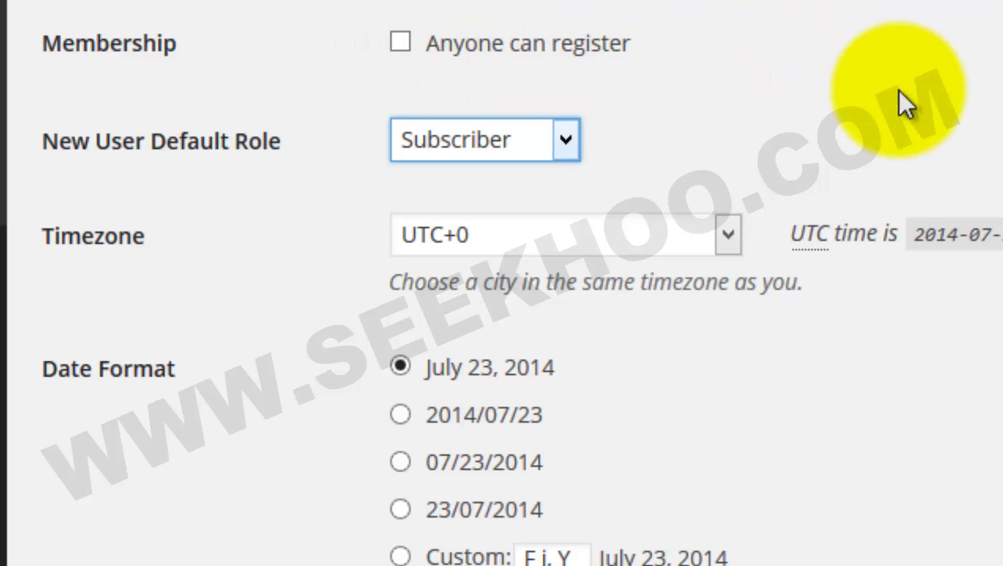
scroll(446, 283, down, 5)
scroll(502, 282, up, 5)
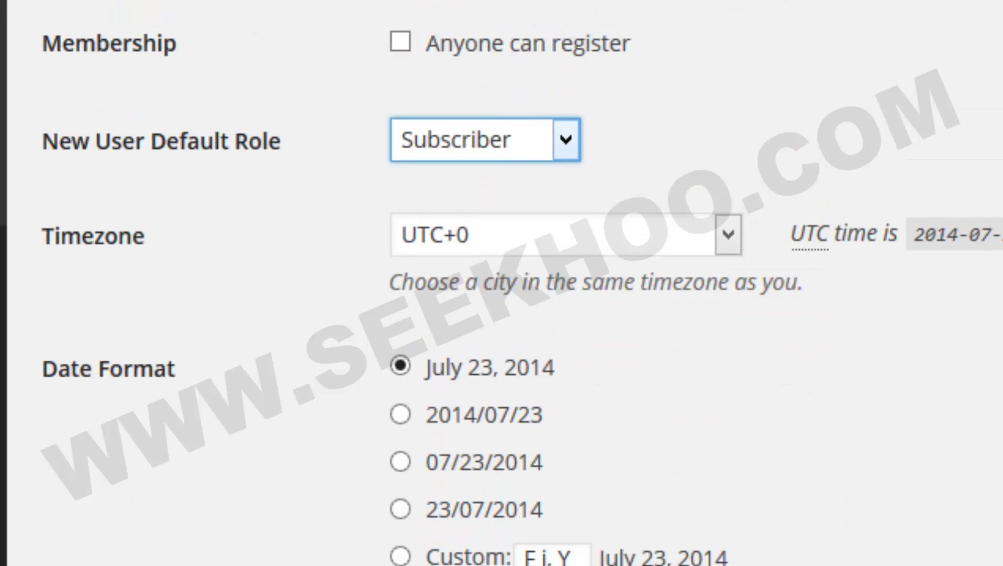
scroll(502, 282, up, 5)
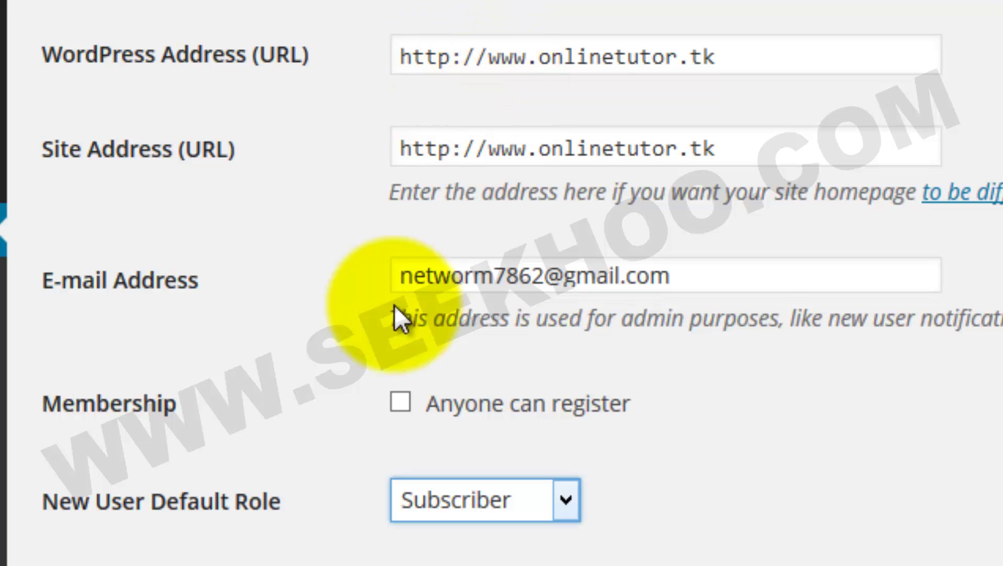
Step: Save the changed general settings and log back in with the administrator's username
scroll(368, 184, down, 10)
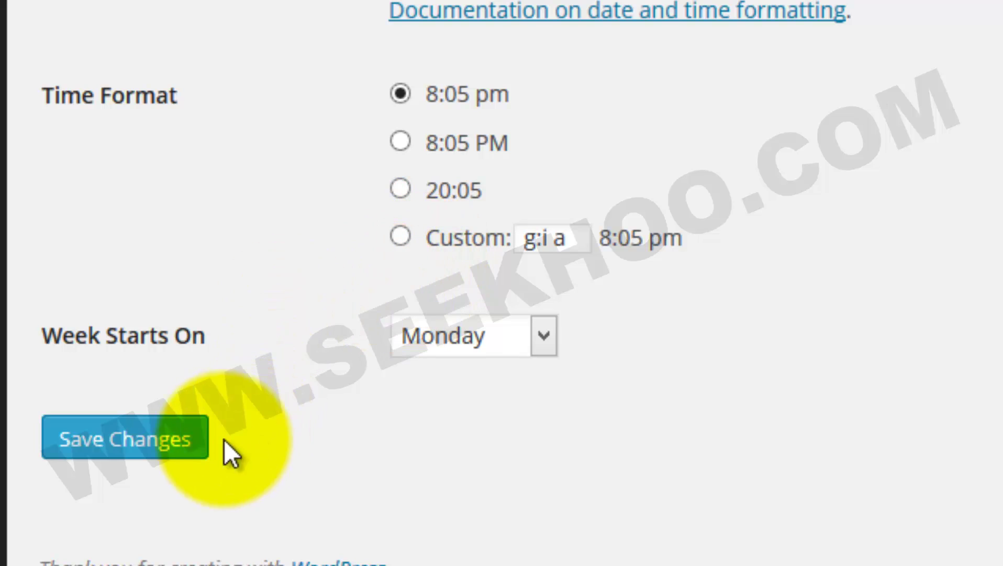
click(156, 446)
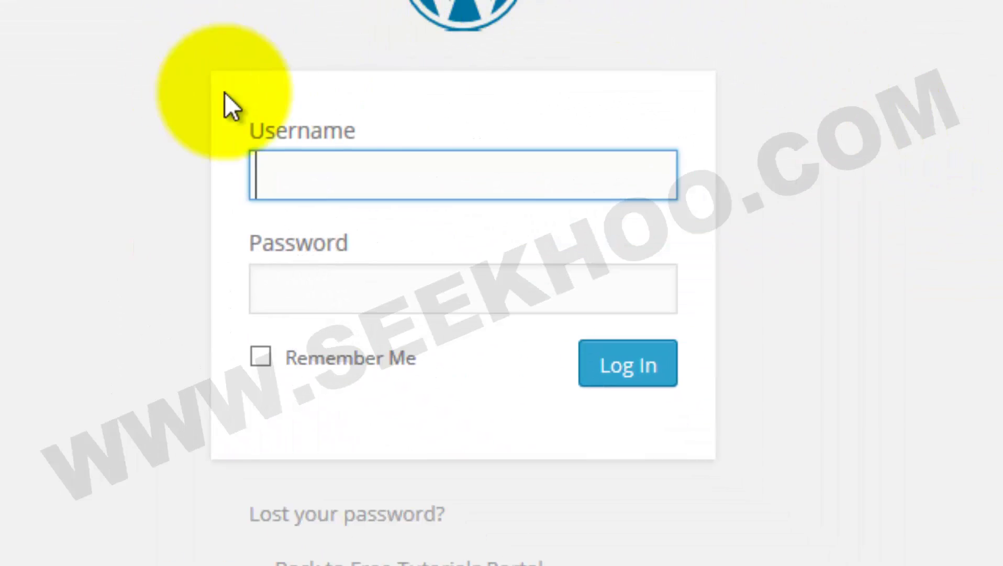
click(367, 185)
click(432, 206)
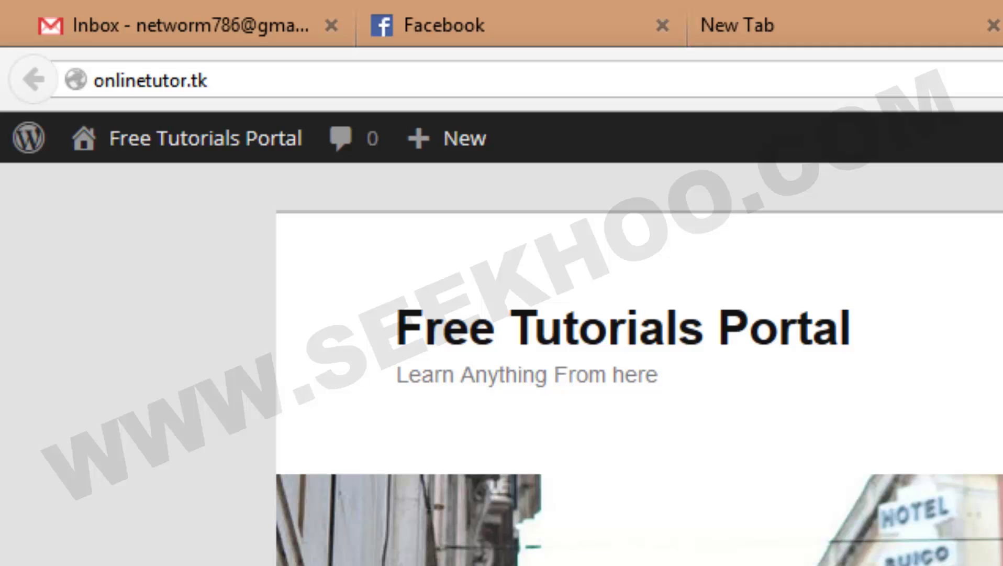
Step: Reload the front page in its tab to check its www address, and close the blank tab
mouse_move(157, 138)
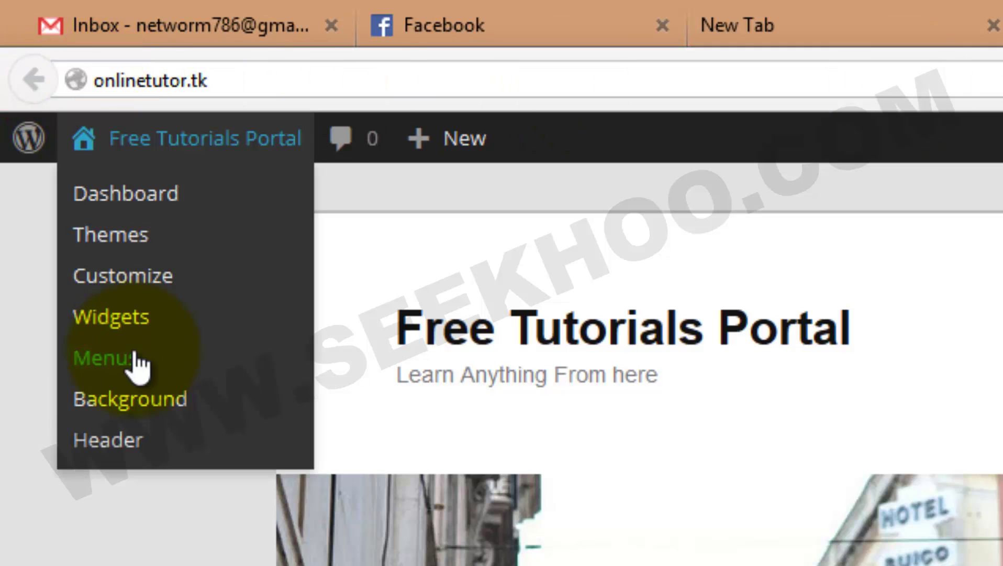
click(105, 440)
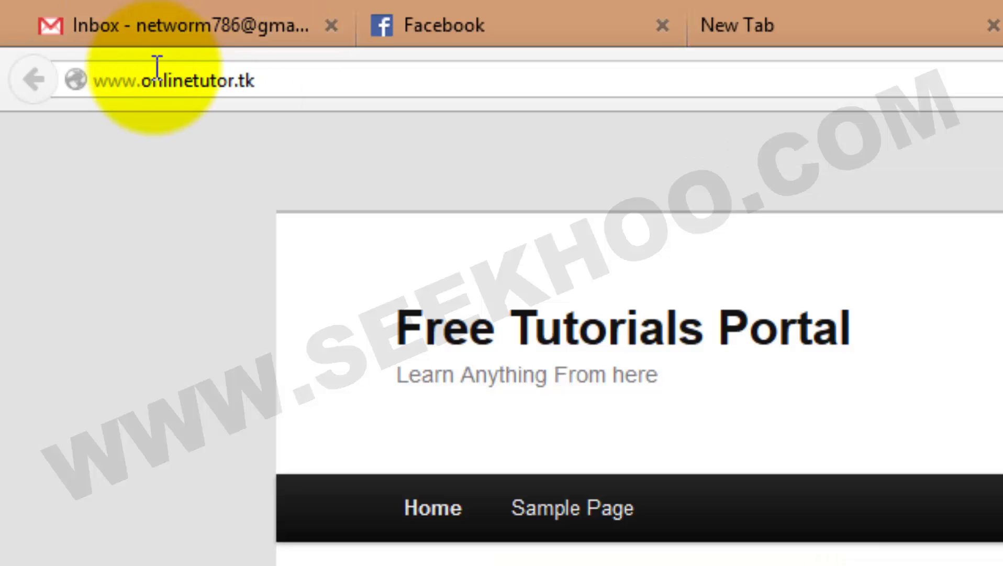
mouse_move(157, 138)
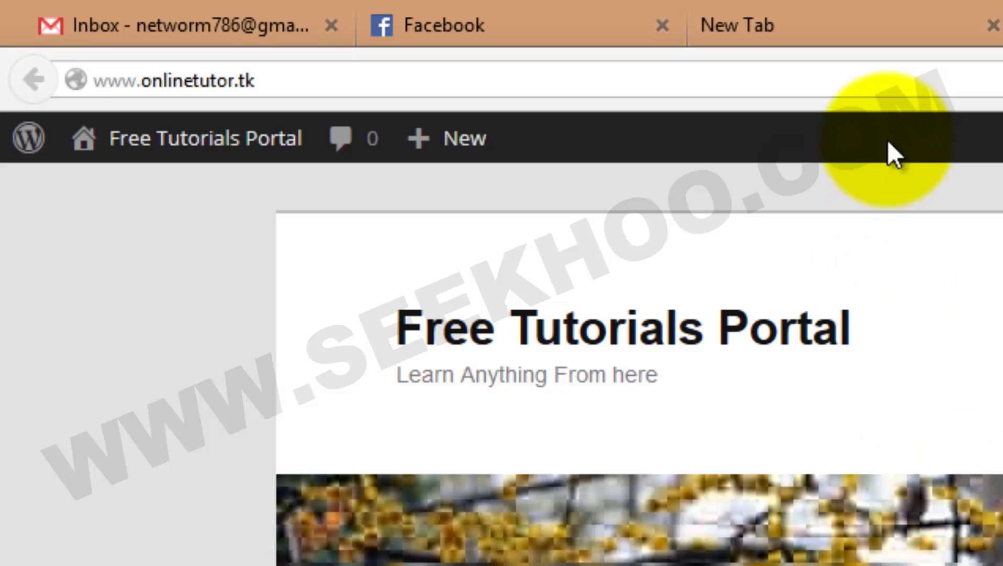
click(874, 7)
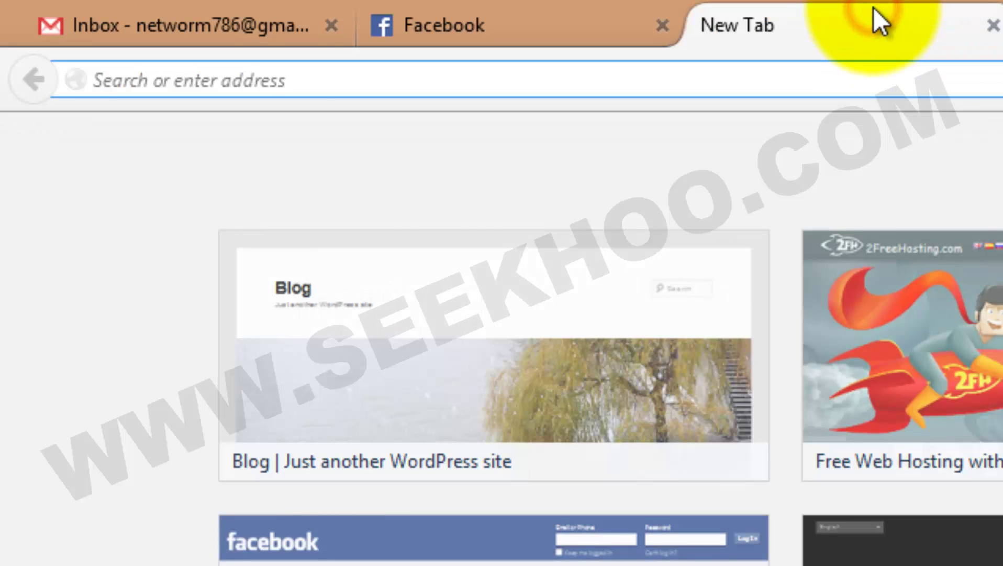
middle_click(873, 7)
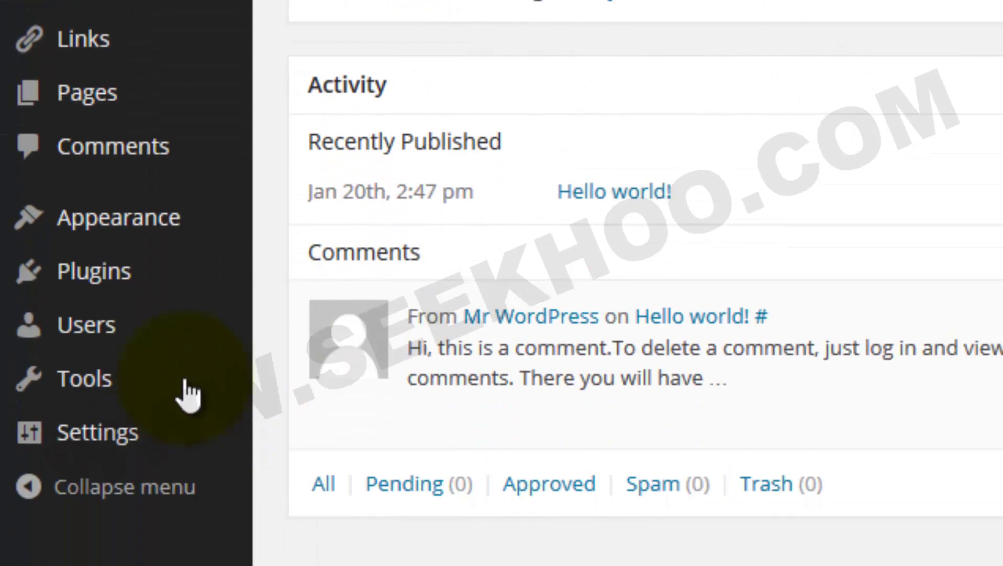
Step: Open the writing settings and examine the choices for the default post category
mouse_move(58, 445)
click(346, 299)
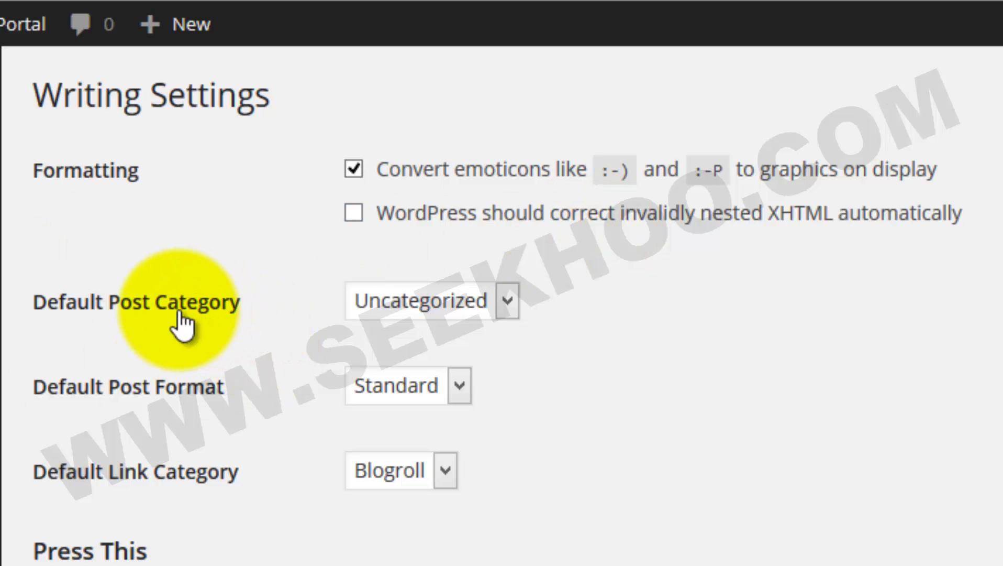
click(500, 306)
click(498, 306)
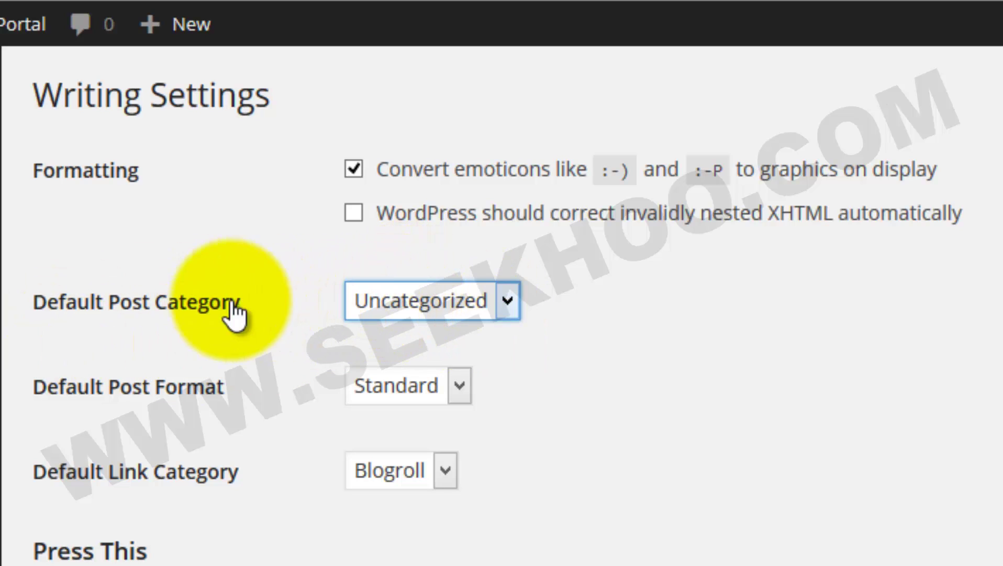
click(506, 298)
click(506, 297)
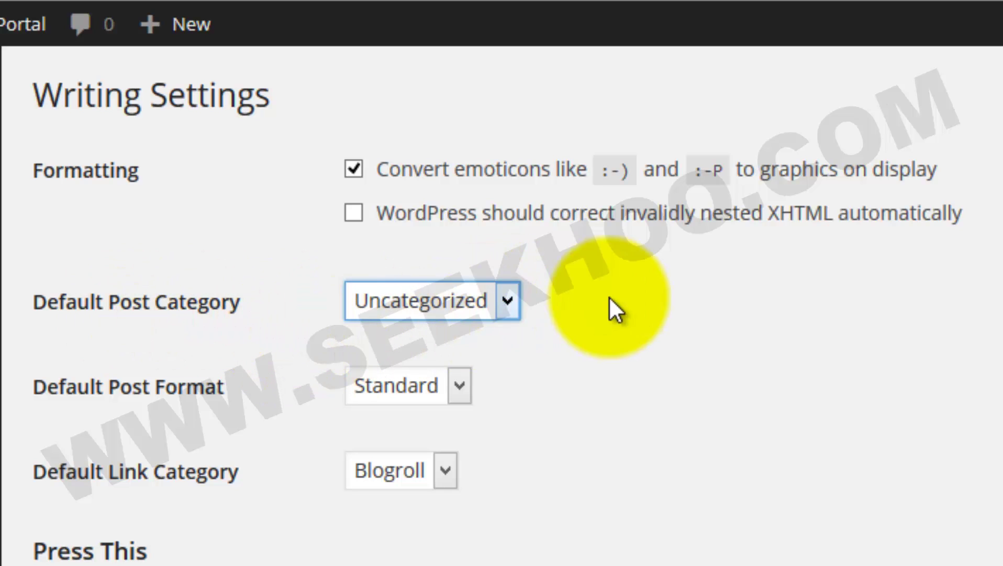
click(495, 299)
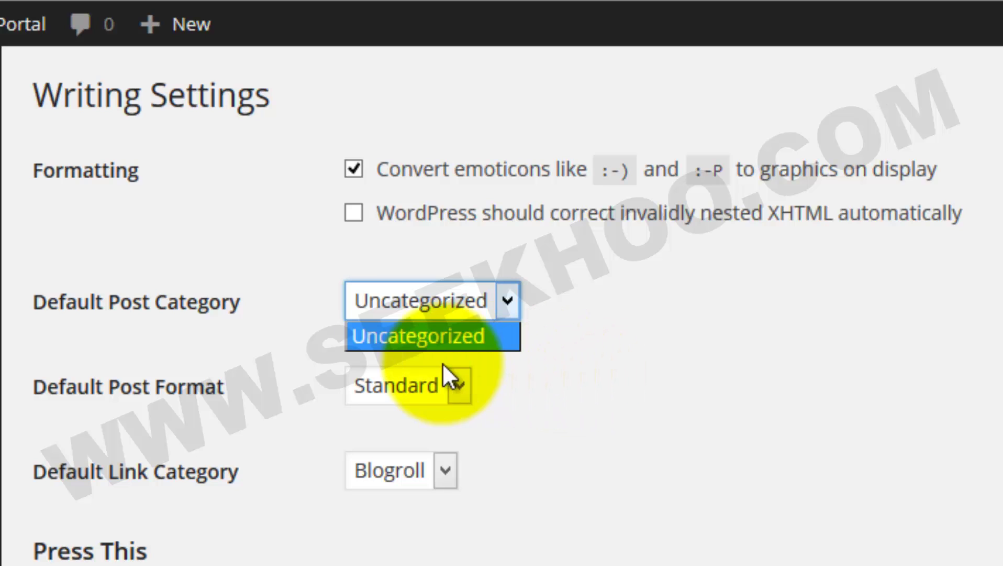
click(565, 355)
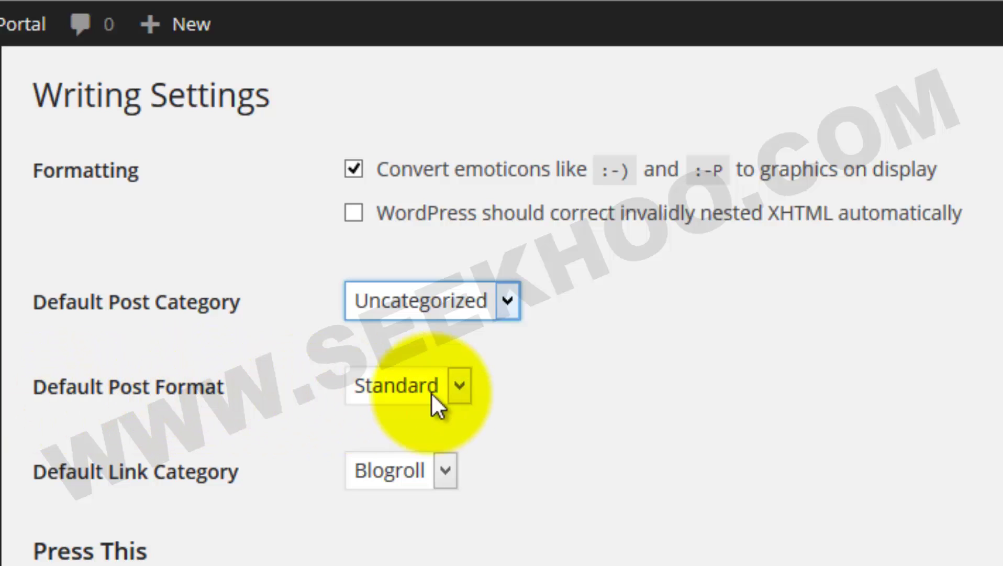
Step: Pick Standard as the default post format and look through the remaining writing settings down to the update services
click(459, 386)
click(459, 387)
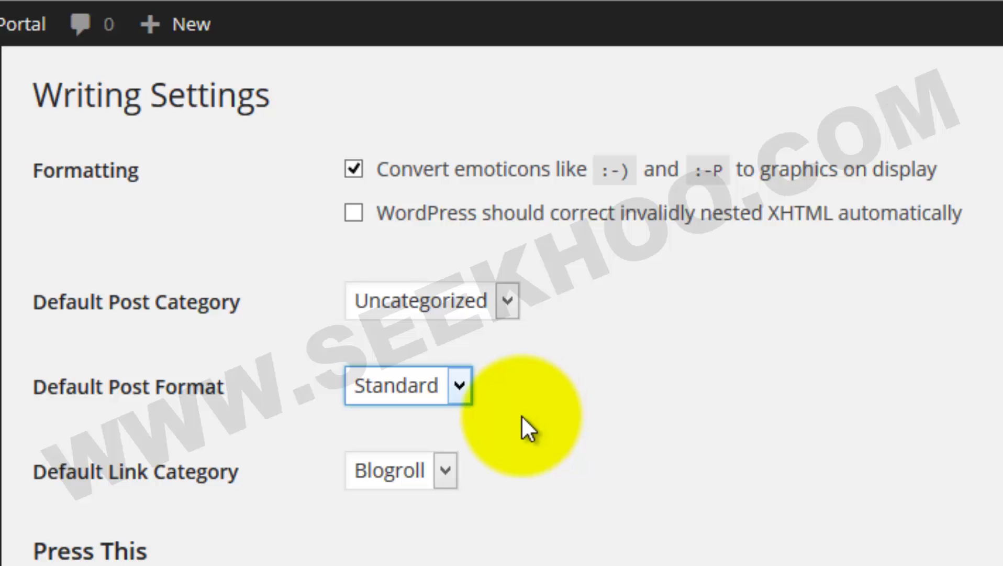
click(462, 390)
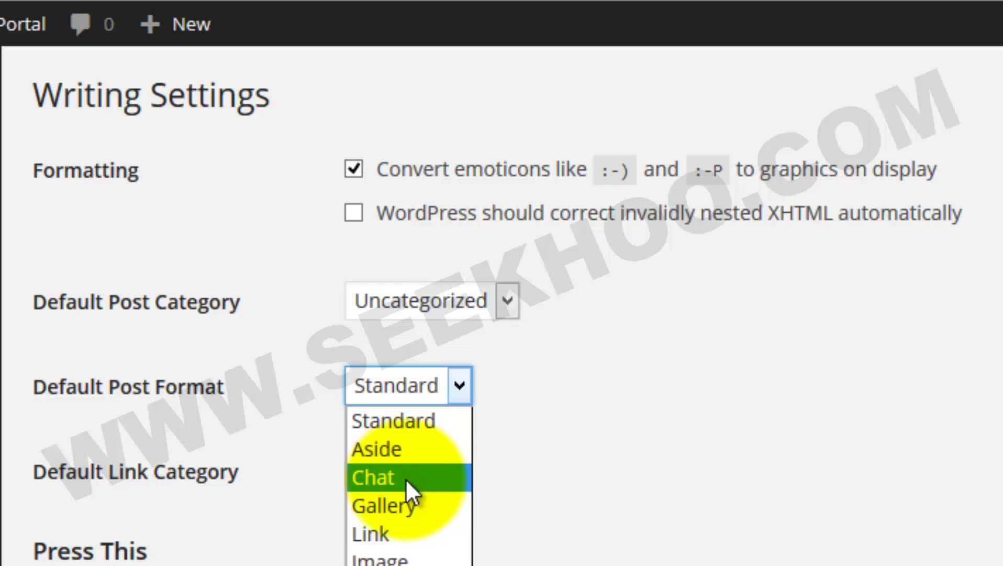
click(393, 419)
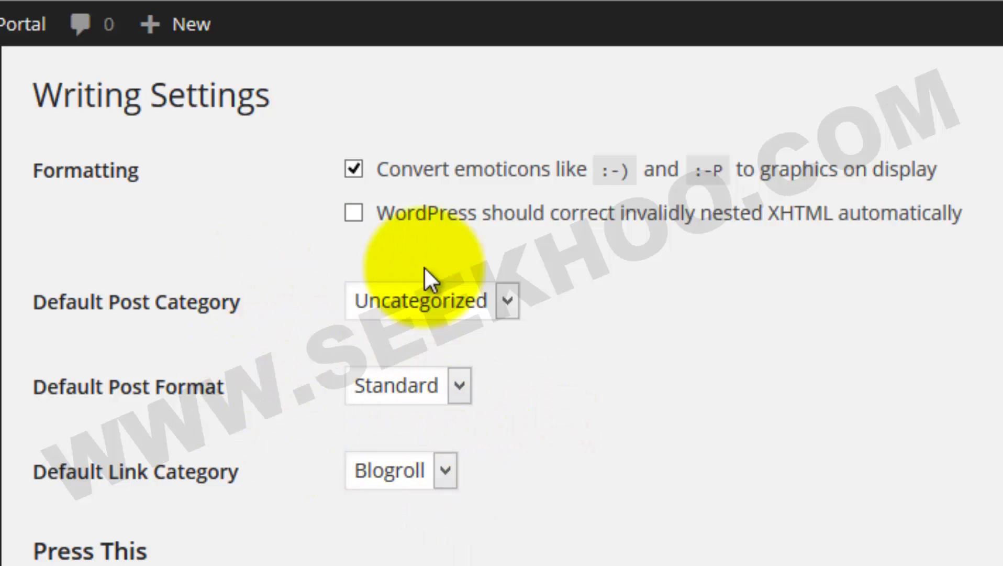
scroll(540, 356, down, 8)
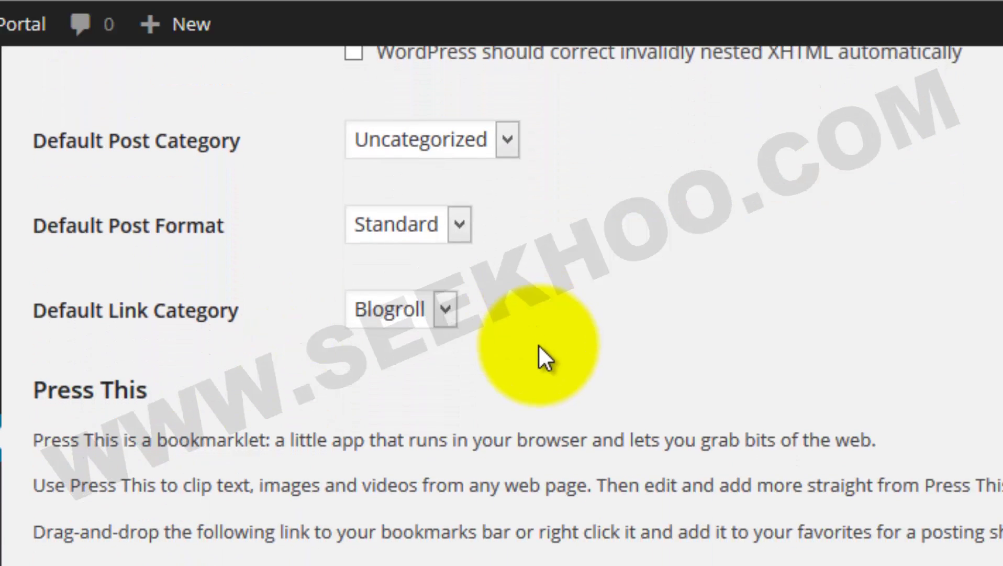
scroll(534, 355, down, 10)
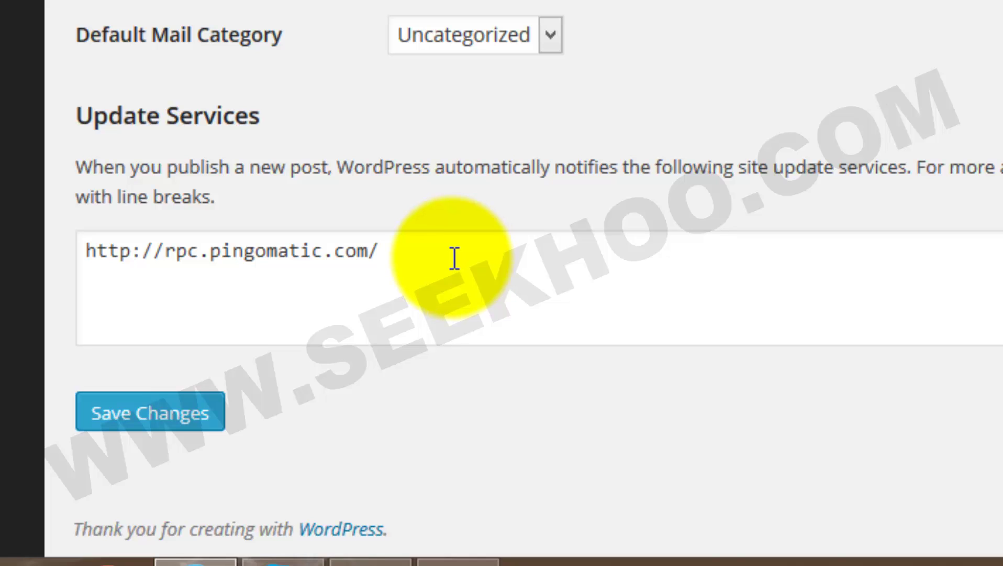
Step: Select the existing update services address, and open PingList.txt from the desktop to look through its ping addresses
drag(446, 263, 196, 217)
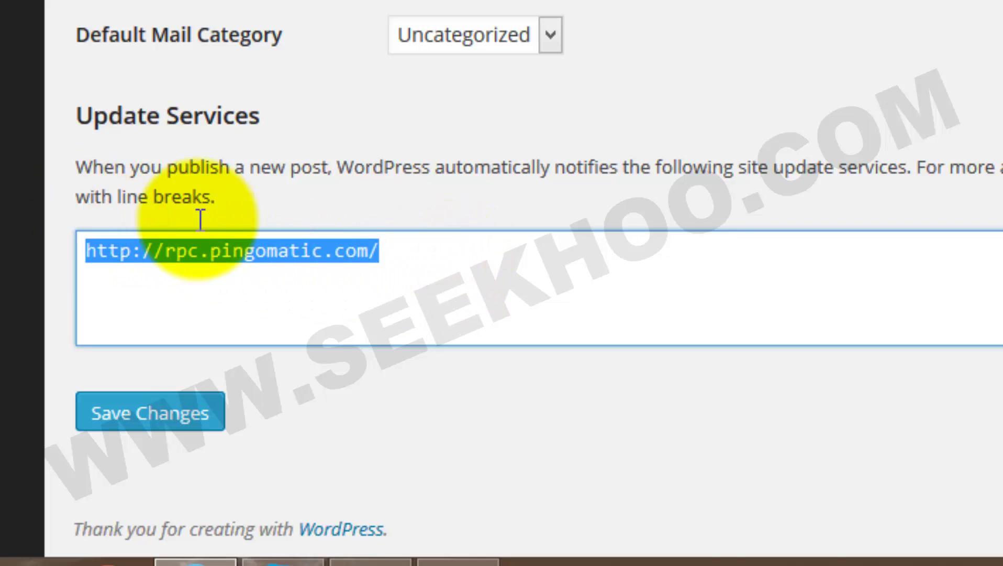
click(687, 213)
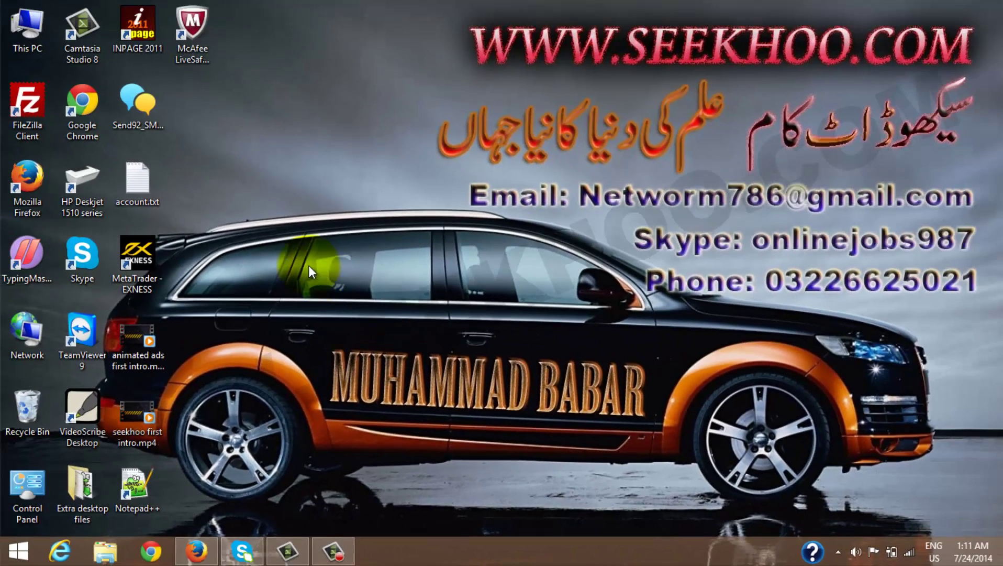
double_click(142, 166)
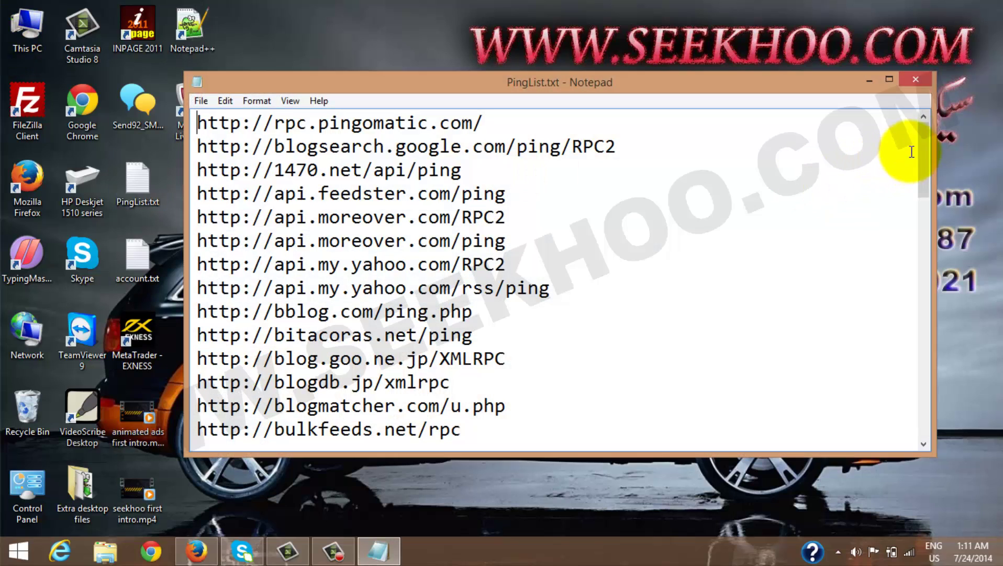
drag(924, 145, 925, 122)
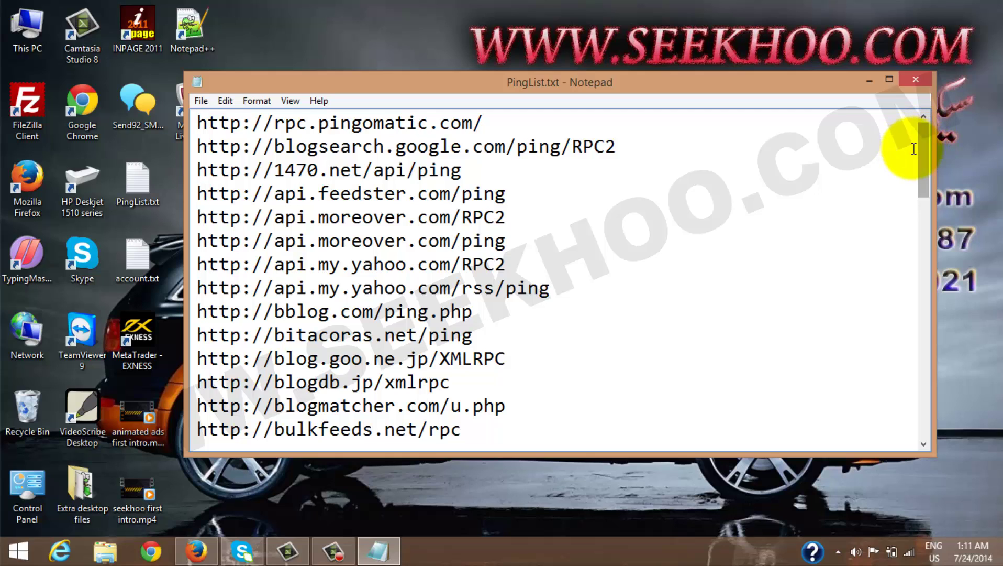
drag(925, 144, 923, 284)
drag(891, 236, 896, 112)
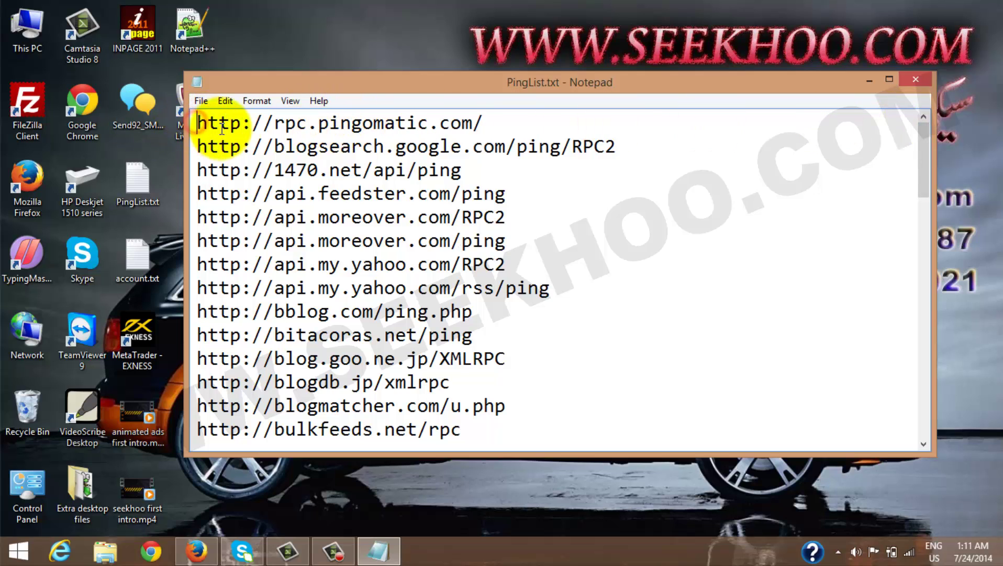
Step: Copy the entire list of ping service addresses from PingList.txt
drag(222, 130, 584, 503)
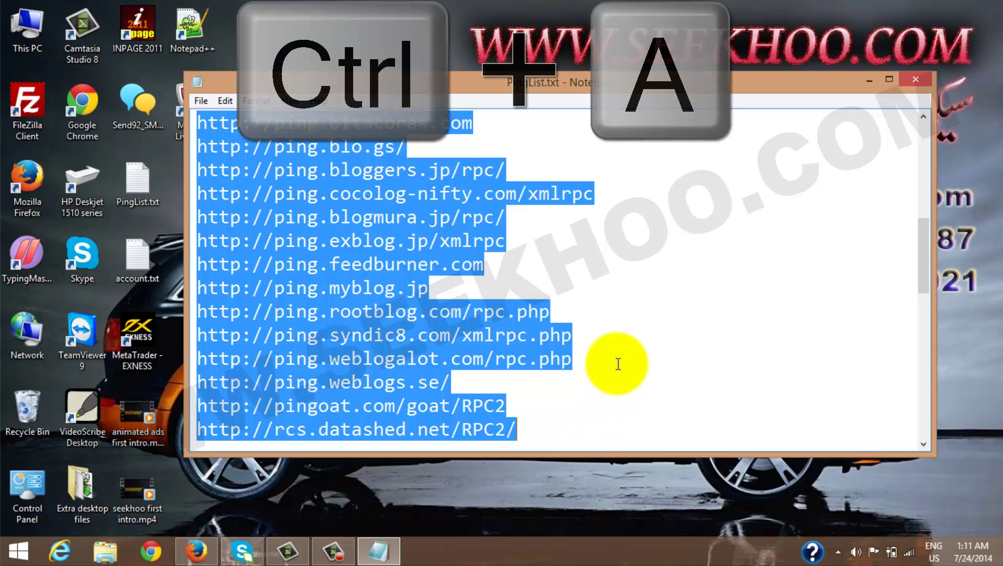
key(ctrl+a)
right_click(331, 314)
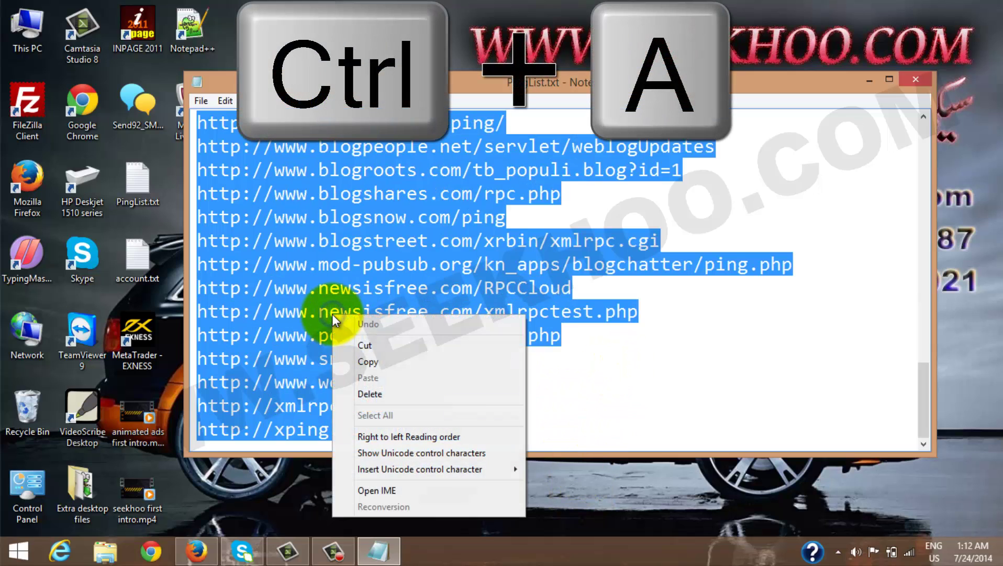
click(368, 367)
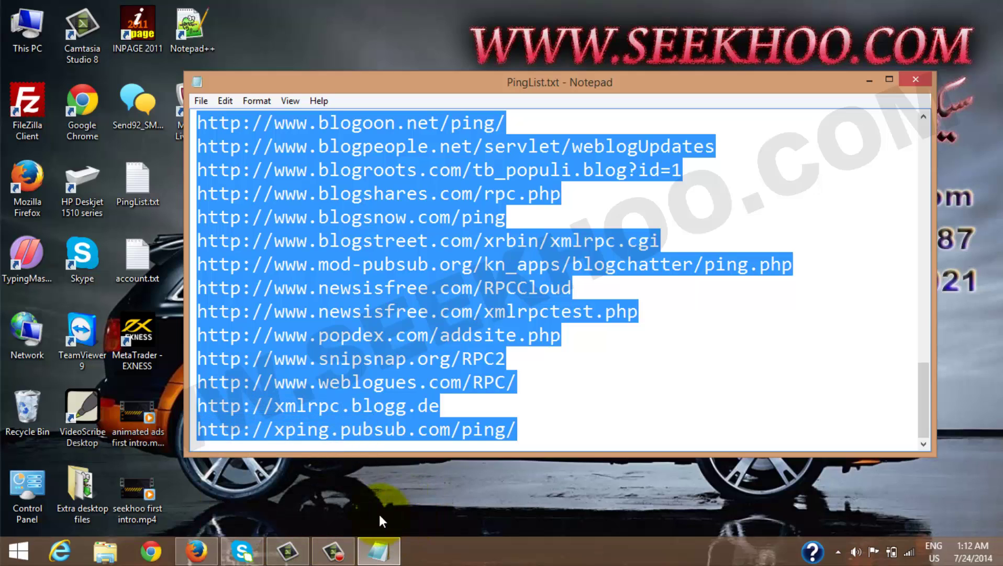
Step: Switch back to Firefox, replace the update services entry with the copied ping list, and save the writing settings
mouse_move(241, 550)
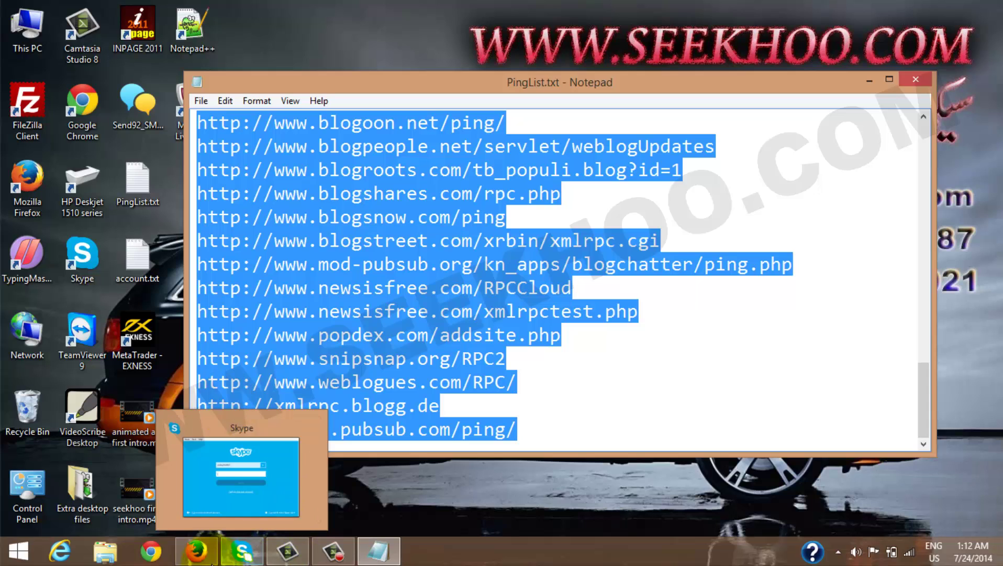
click(197, 550)
click(351, 370)
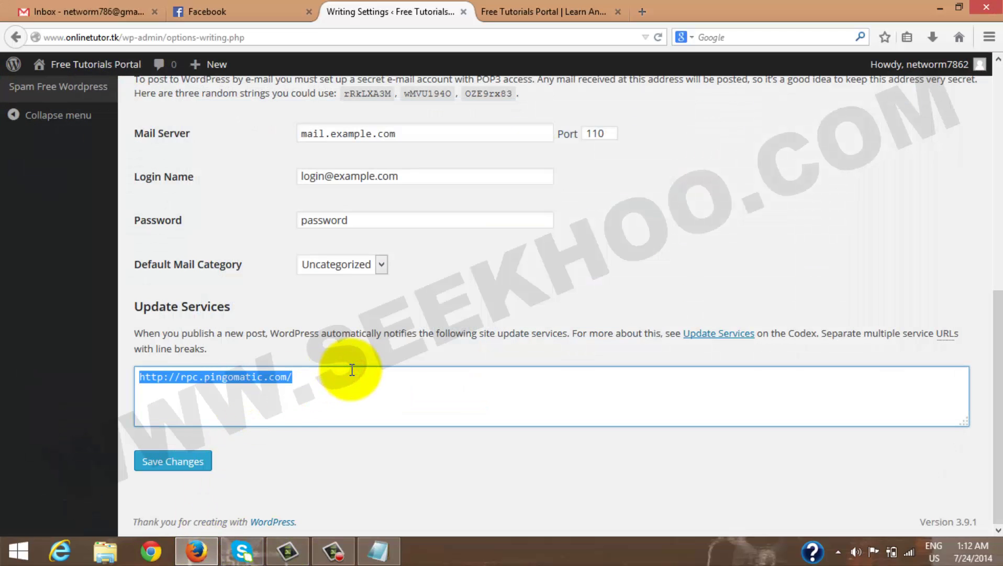
key(ctrl+v)
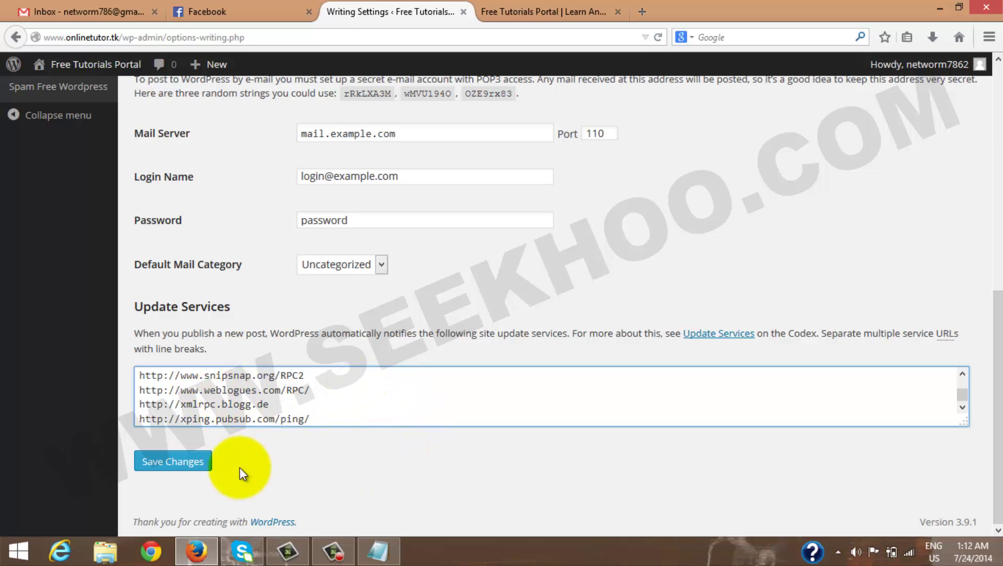
click(198, 461)
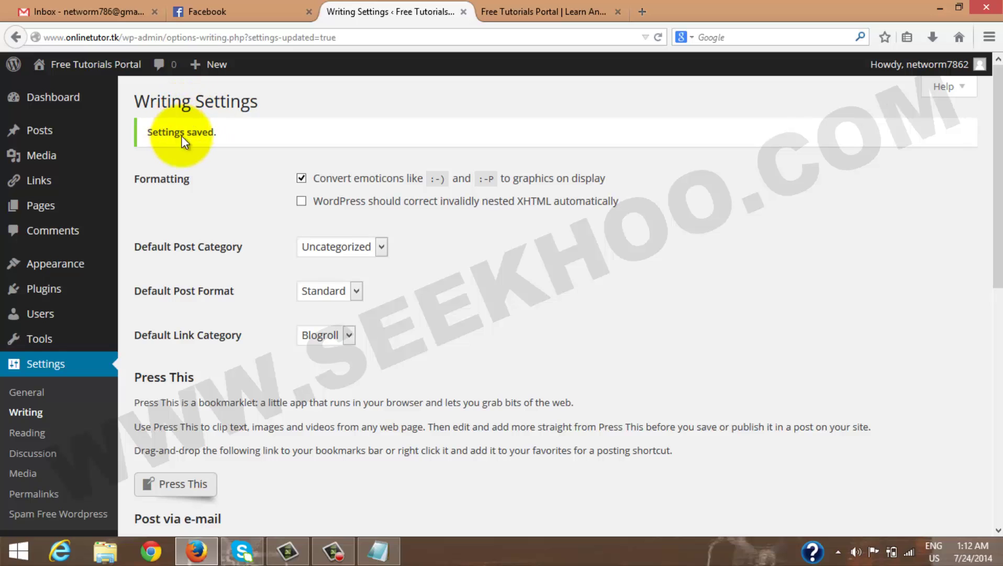
Step: Open the reading settings and examine how the latest posts are displayed on the site's front page
scroll(243, 163, down, 3)
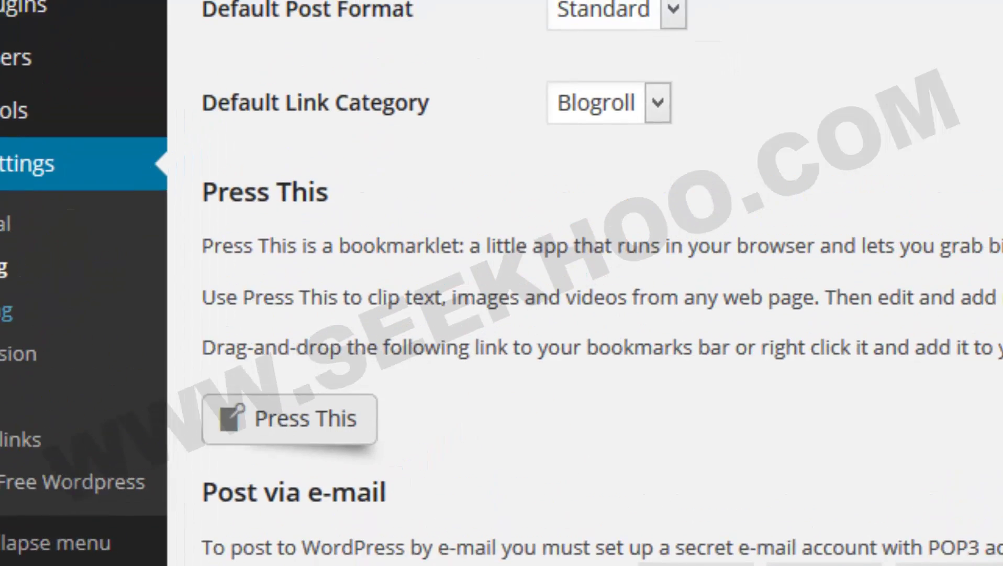
click(57, 244)
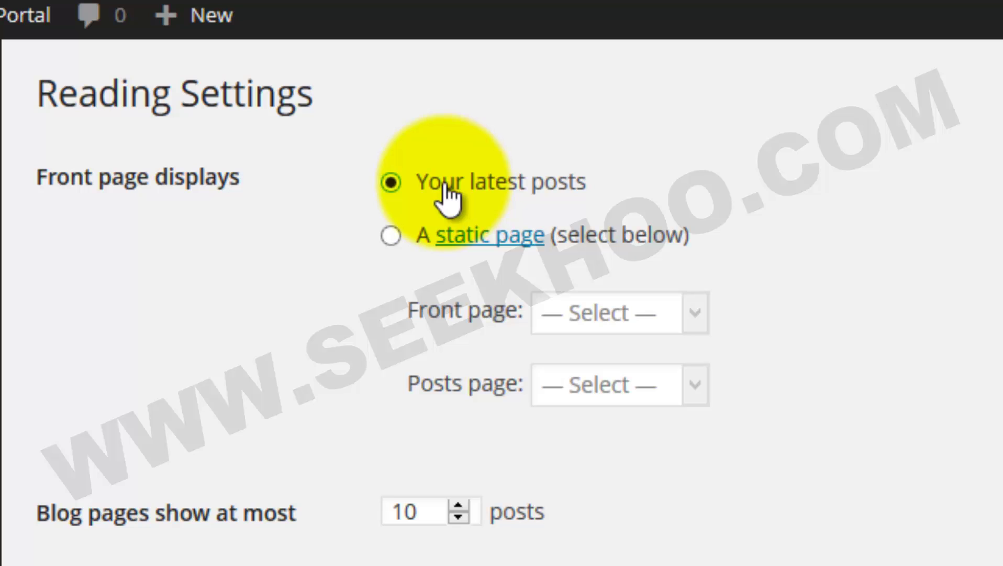
click(896, 2)
scroll(514, 315, down, 8)
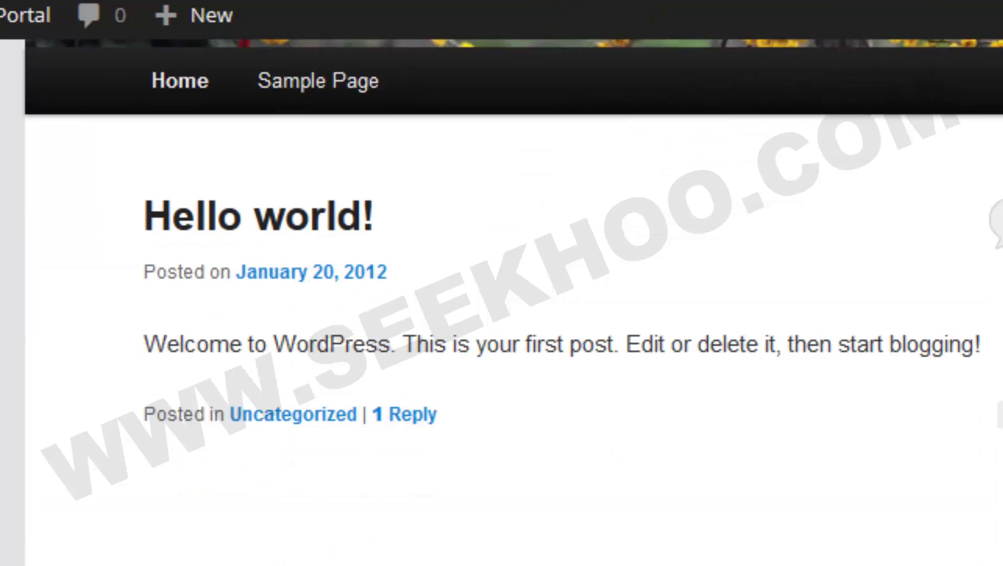
scroll(513, 301, up, 8)
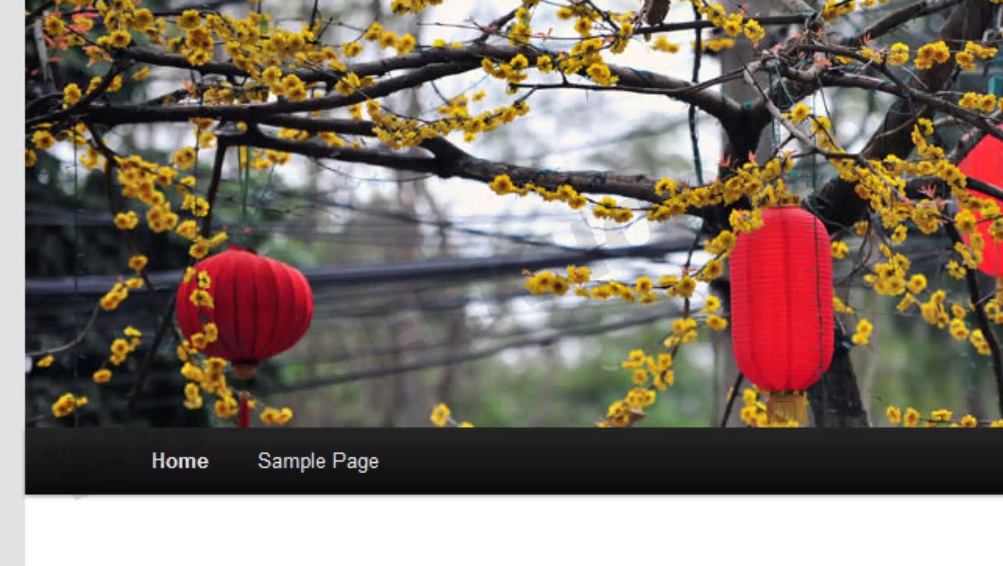
scroll(384, 67, down, 5)
click(181, 8)
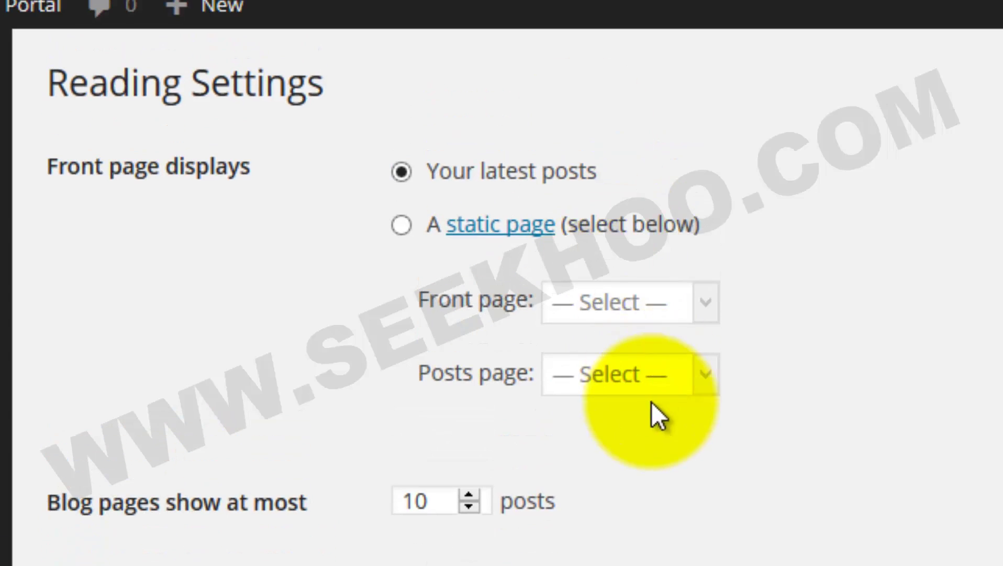
Step: Try a static page as the front page display, examining the available front page choices, and return to Your latest posts
click(401, 224)
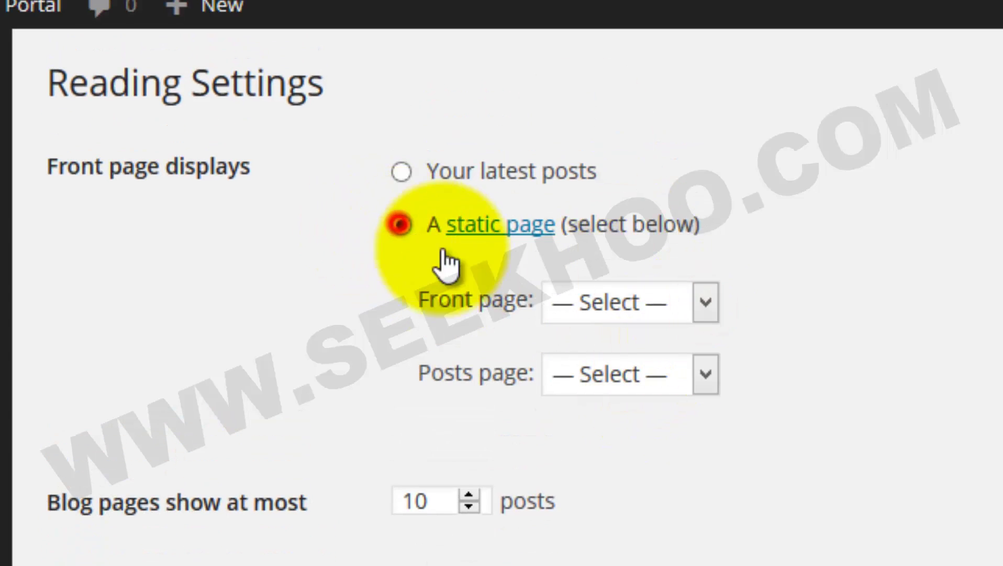
click(705, 302)
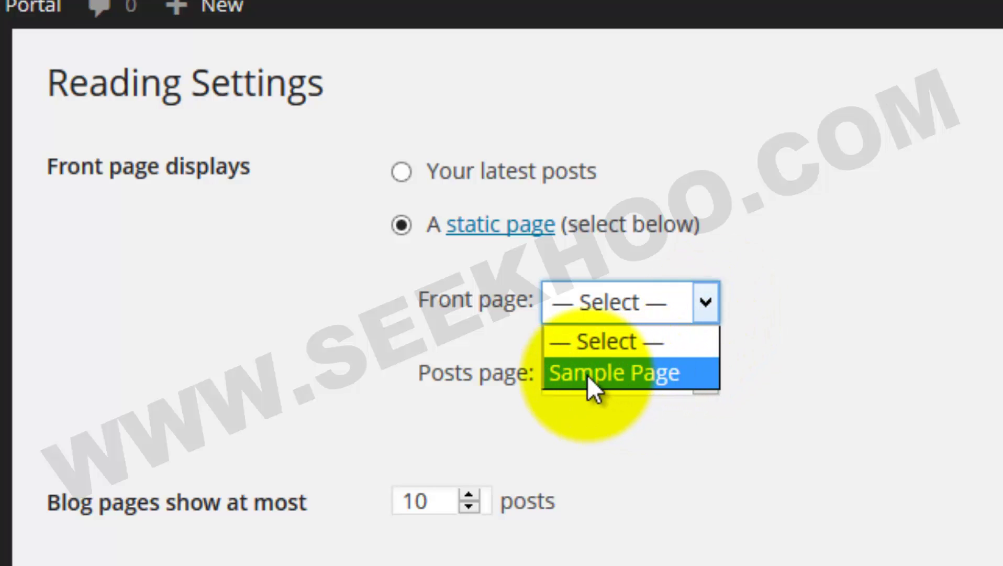
click(795, 424)
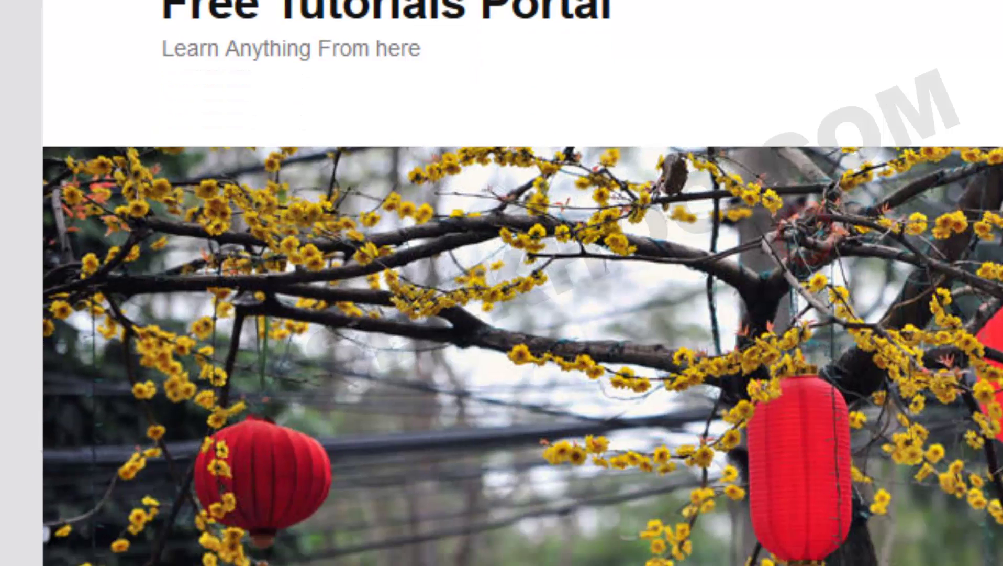
scroll(474, 196, down, 4)
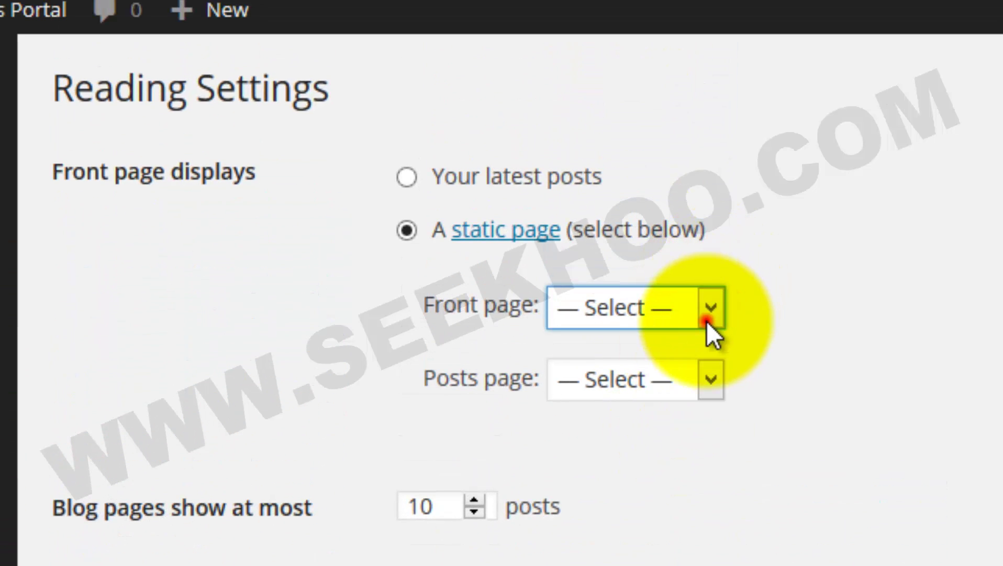
click(711, 308)
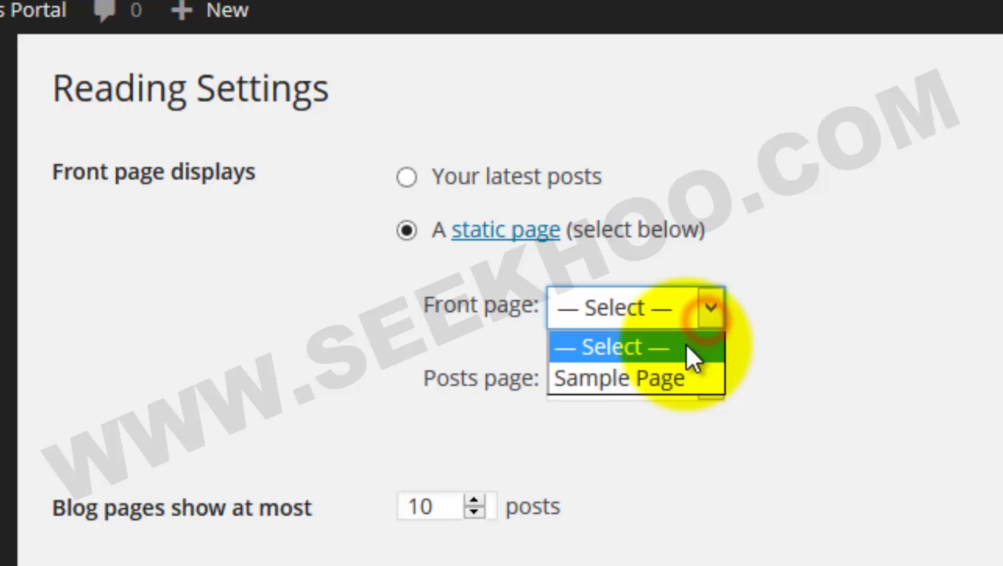
click(690, 455)
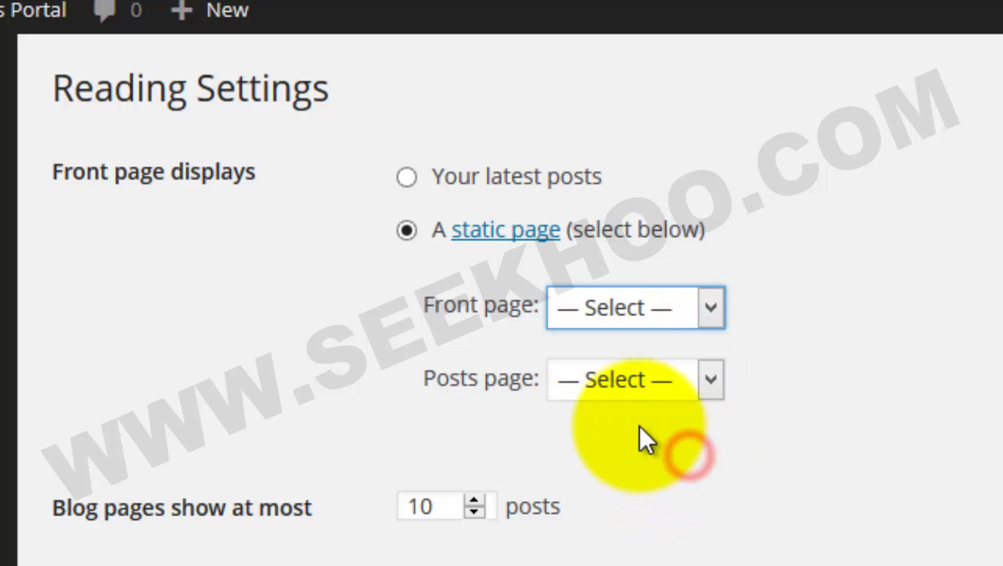
click(406, 178)
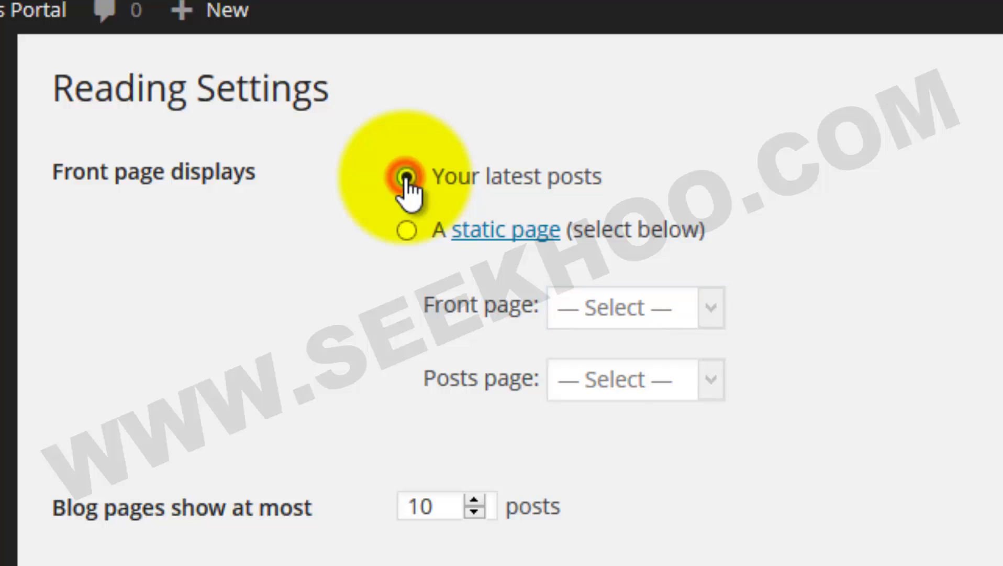
Step: Set blog pages to show at most 7 posts and syndication feeds to show the most recent 7 items
scroll(356, 215, down, 3)
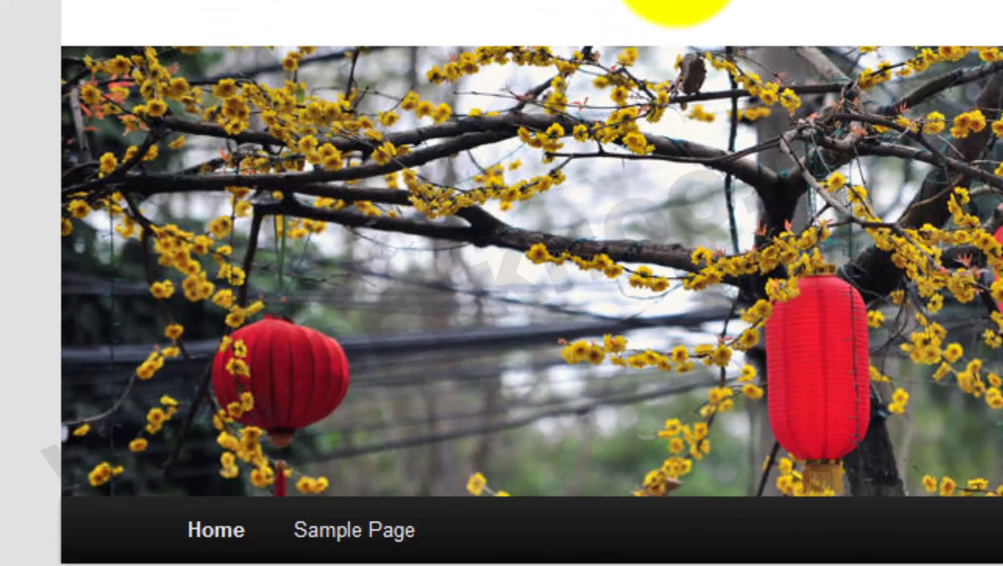
scroll(325, 155, down, 10)
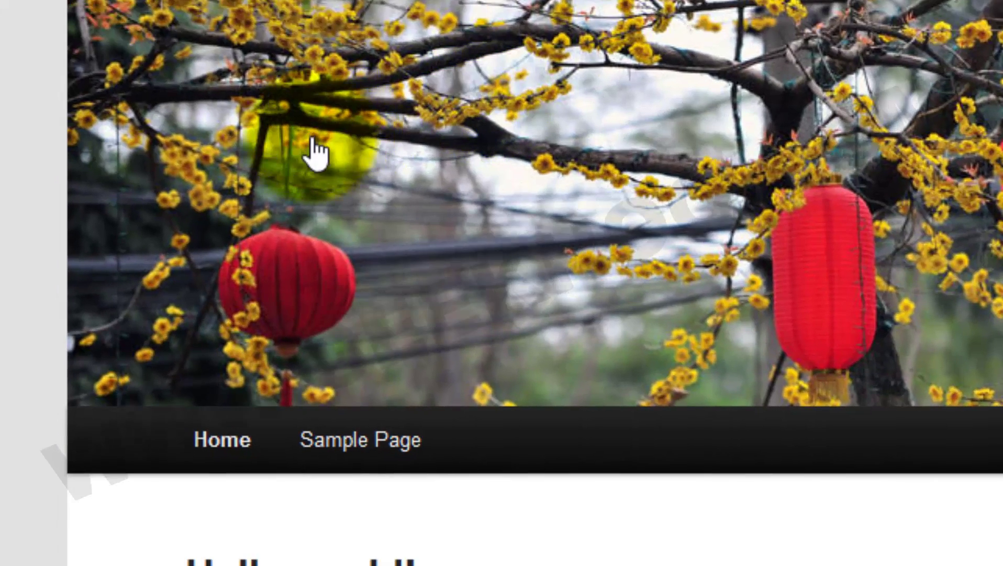
scroll(370, 172, up, 3)
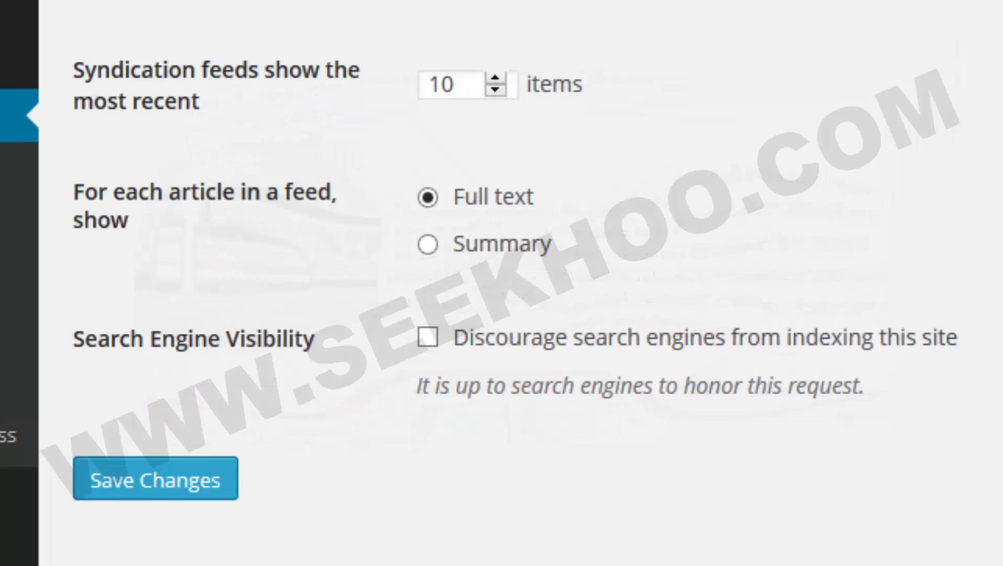
click(468, 52)
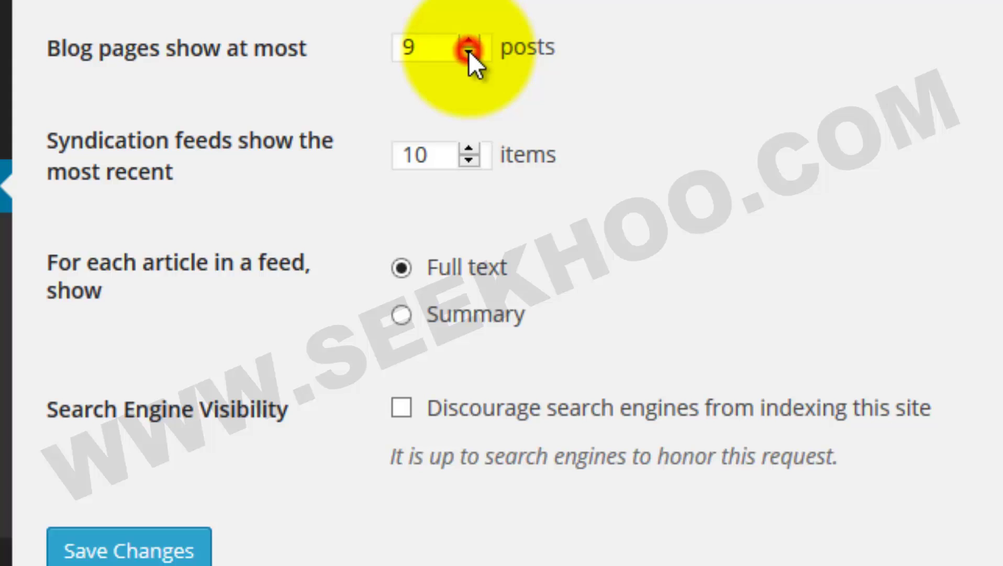
click(469, 52)
click(468, 52)
click(469, 160)
click(468, 161)
click(469, 161)
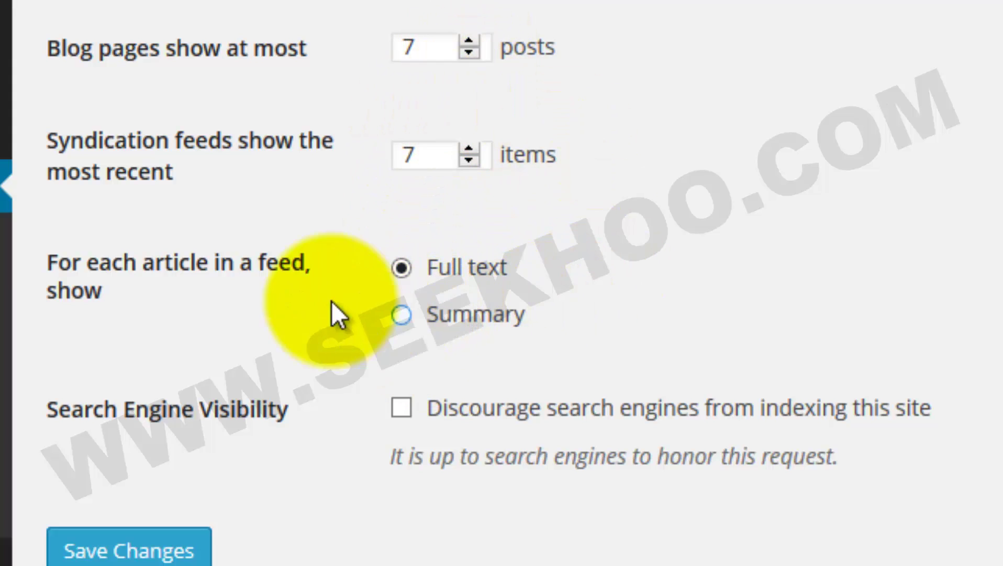
Step: Choose Summary as what the feed shows for each article
click(401, 267)
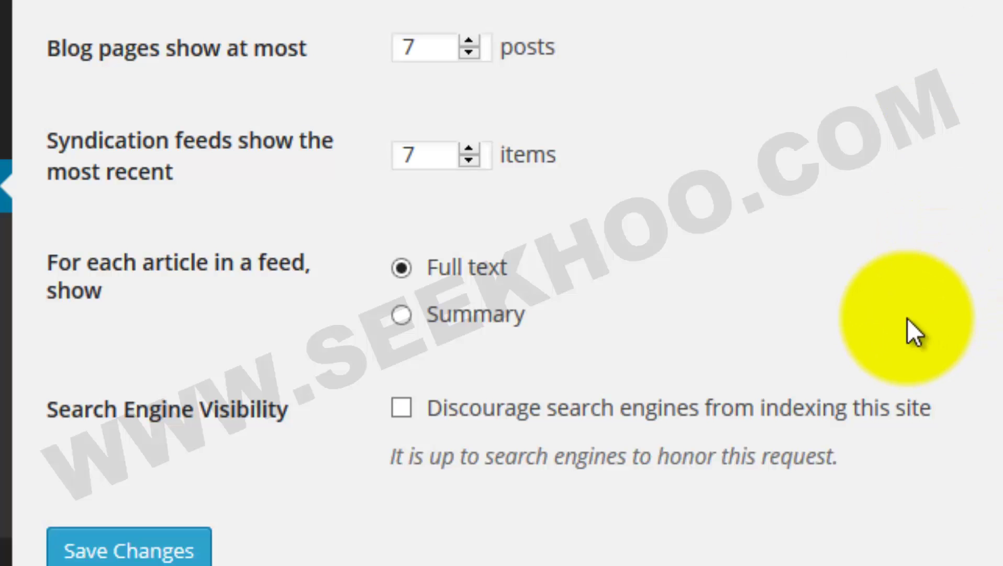
click(483, 335)
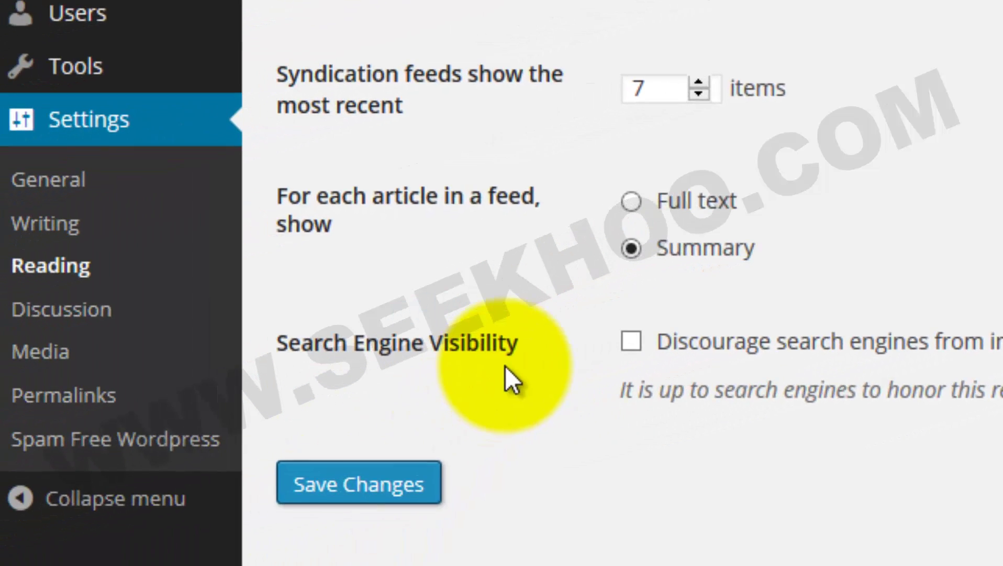
scroll(504, 366, up, 2)
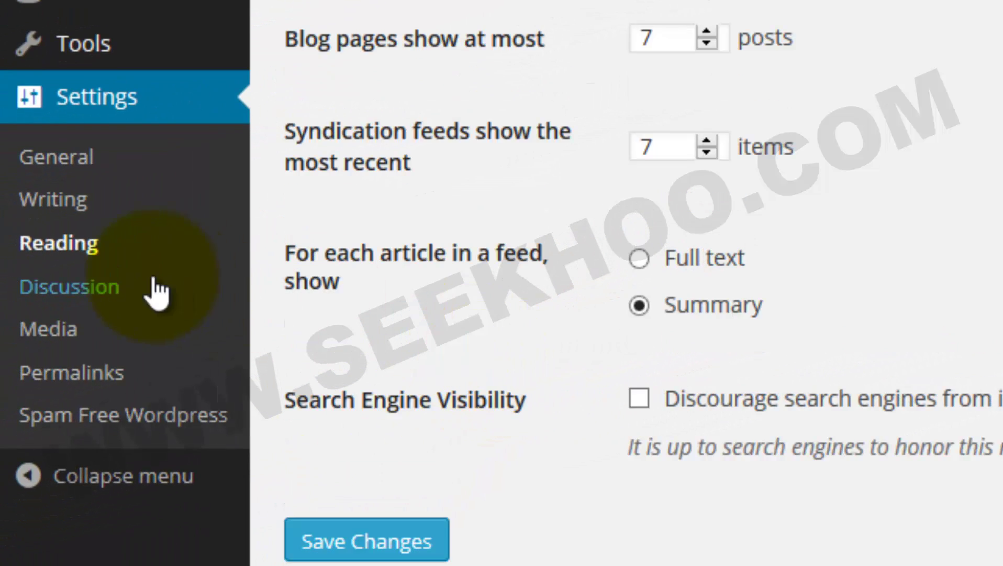
Step: Open the discussion settings and look through the comment options down to the default avatar choices
click(32, 309)
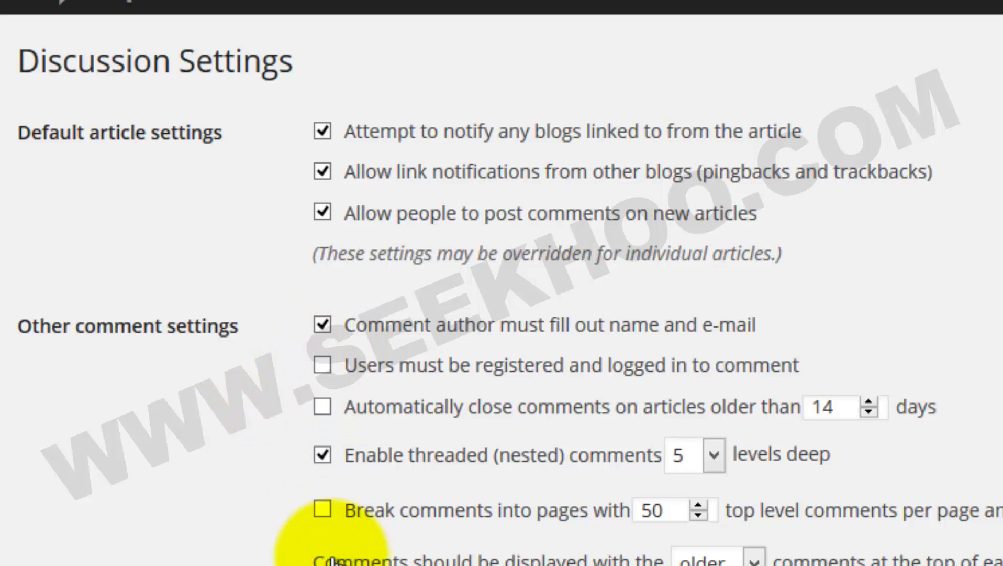
scroll(399, 511, down, 15)
scroll(237, 449, down, 12)
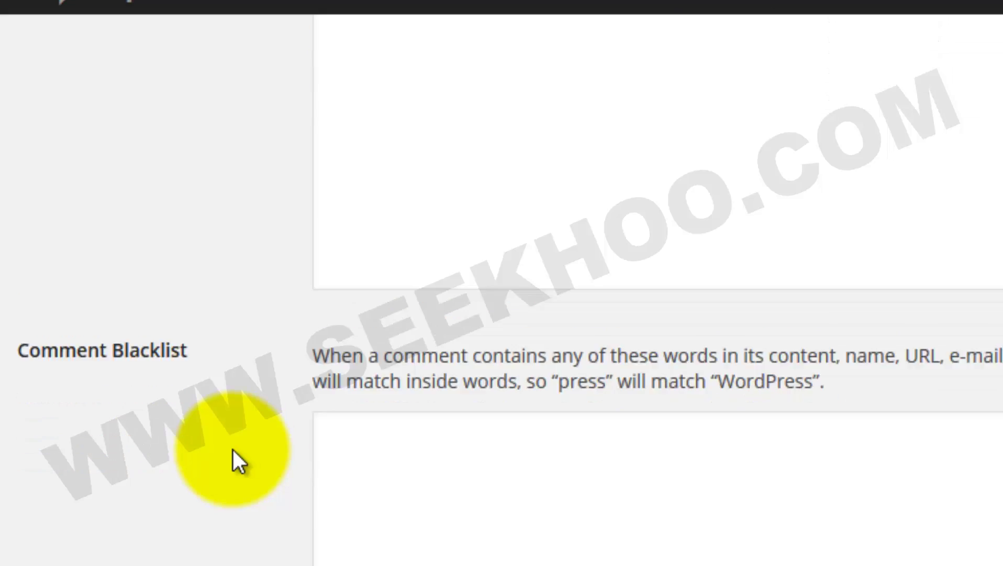
scroll(234, 449, down, 5)
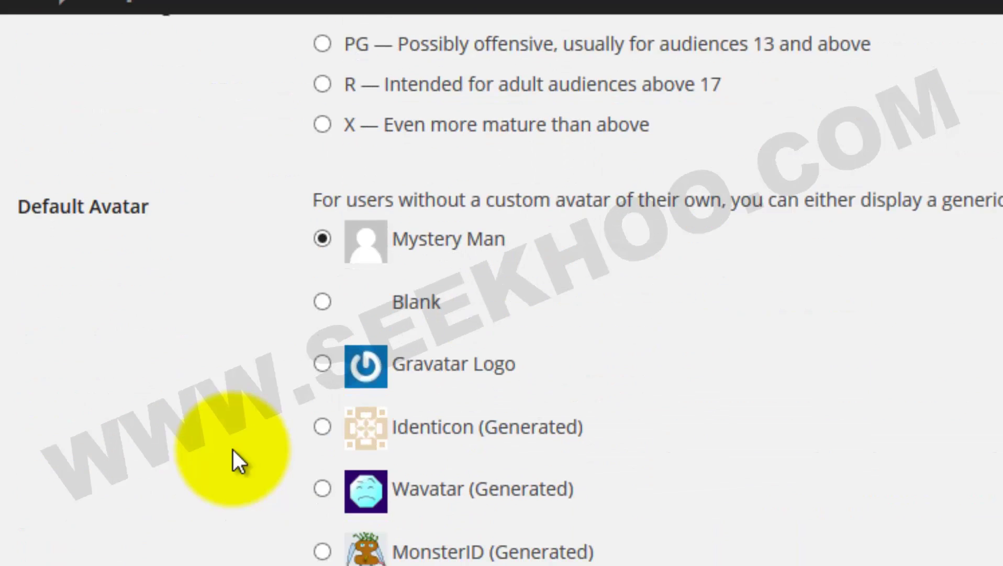
Step: Try entering the sample word "bitch," in the Comment Blacklist and clear the list again
scroll(233, 449, up, 15)
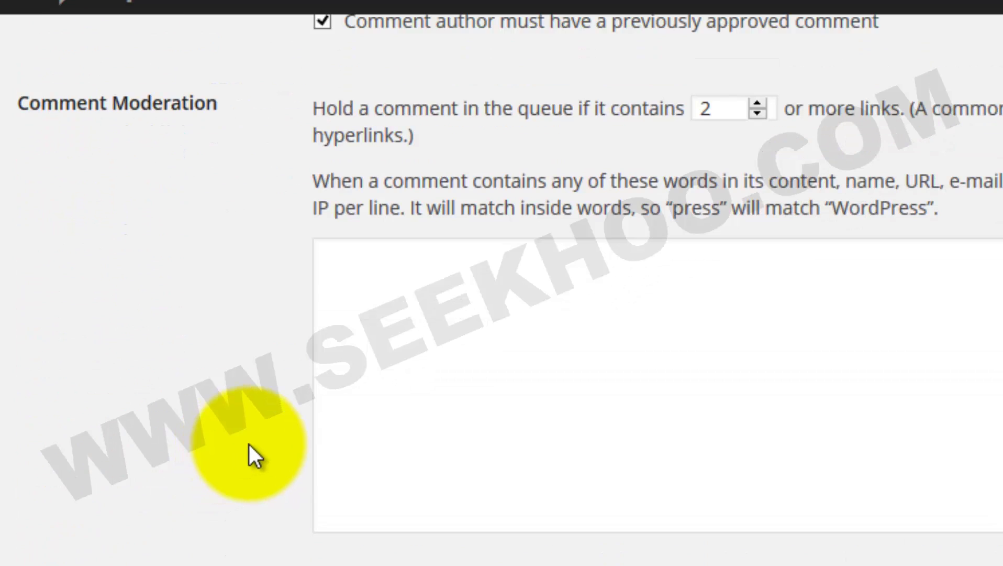
scroll(115, 560, down, 5)
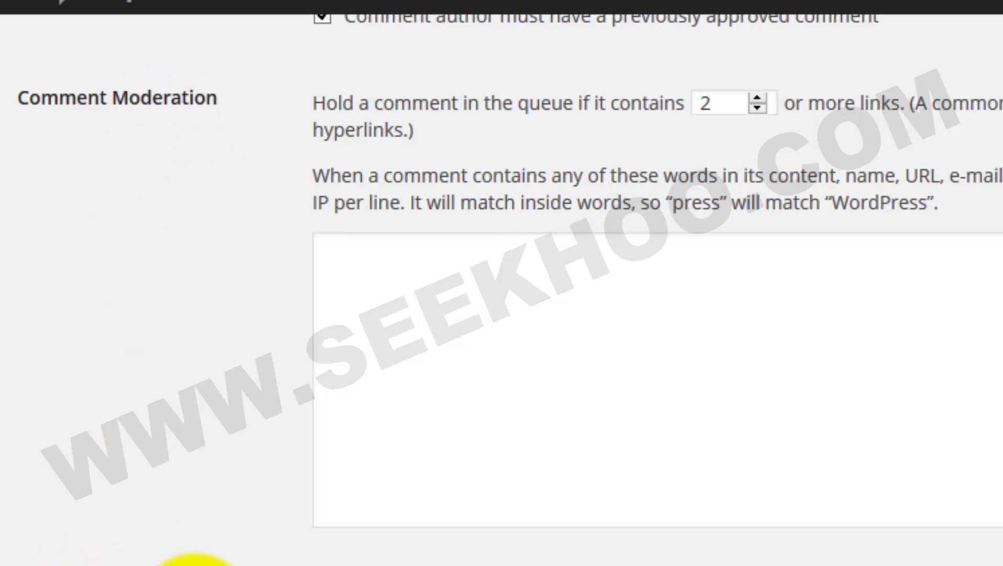
click(506, 450)
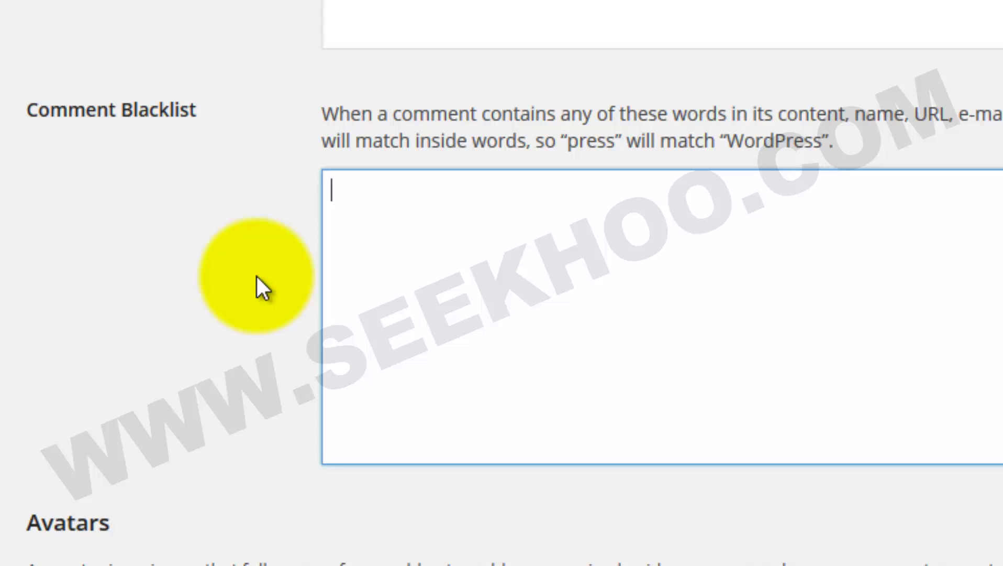
text(bitch)
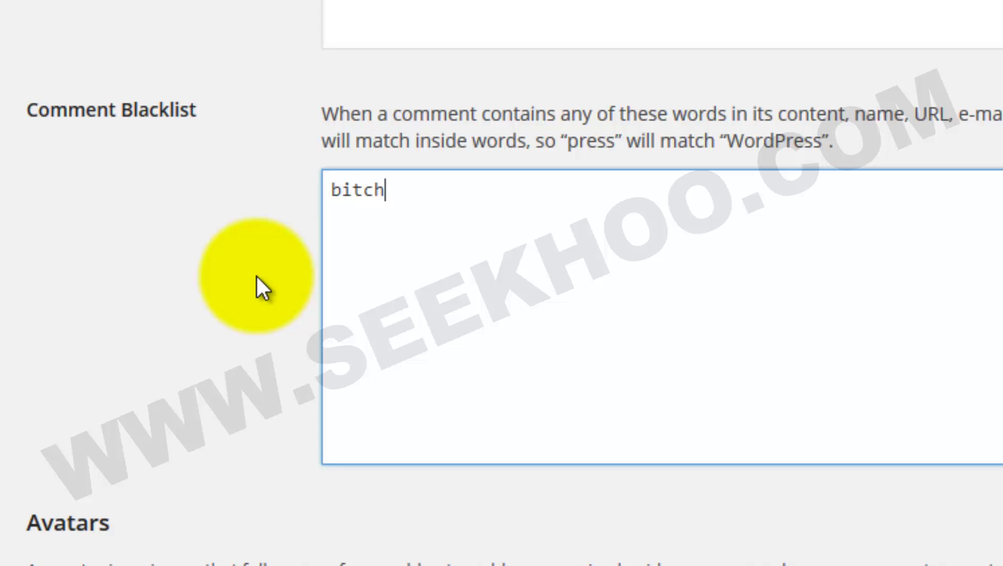
text(,)
drag(432, 183, 307, 180)
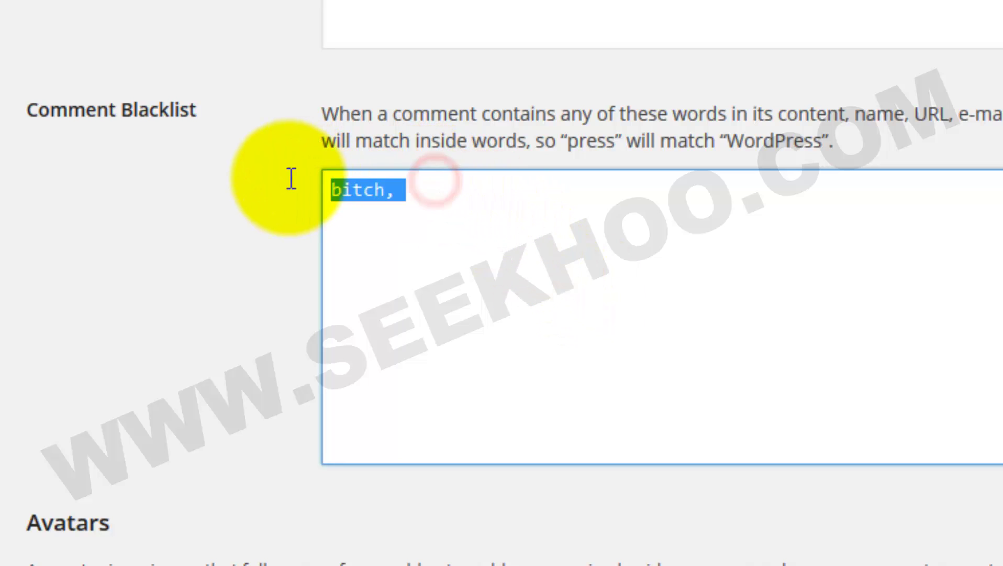
key(BackSpace)
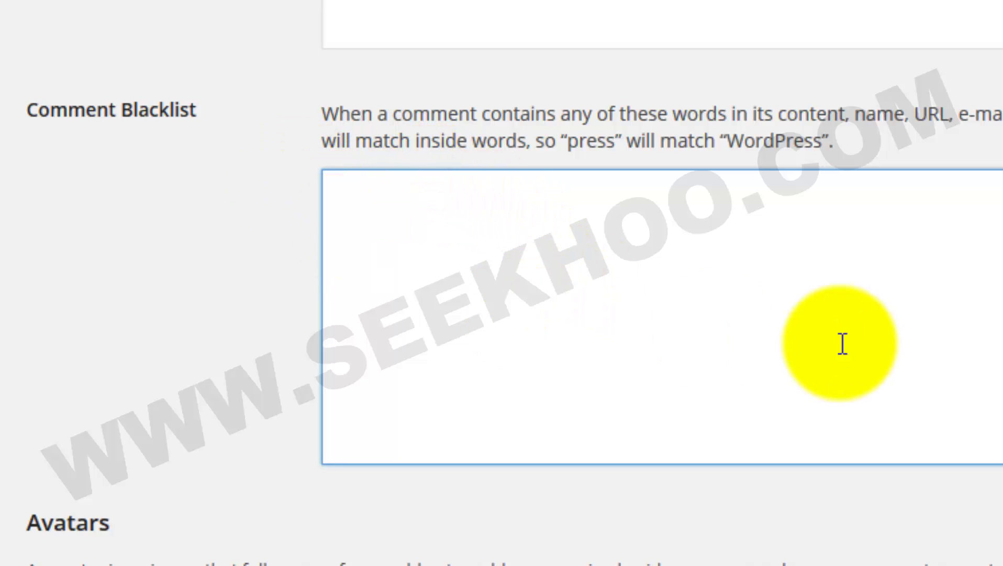
Step: Save the discussion settings with Mystery Man kept as the default avatar
scroll(757, 373, down, 5)
scroll(736, 382, down, 4)
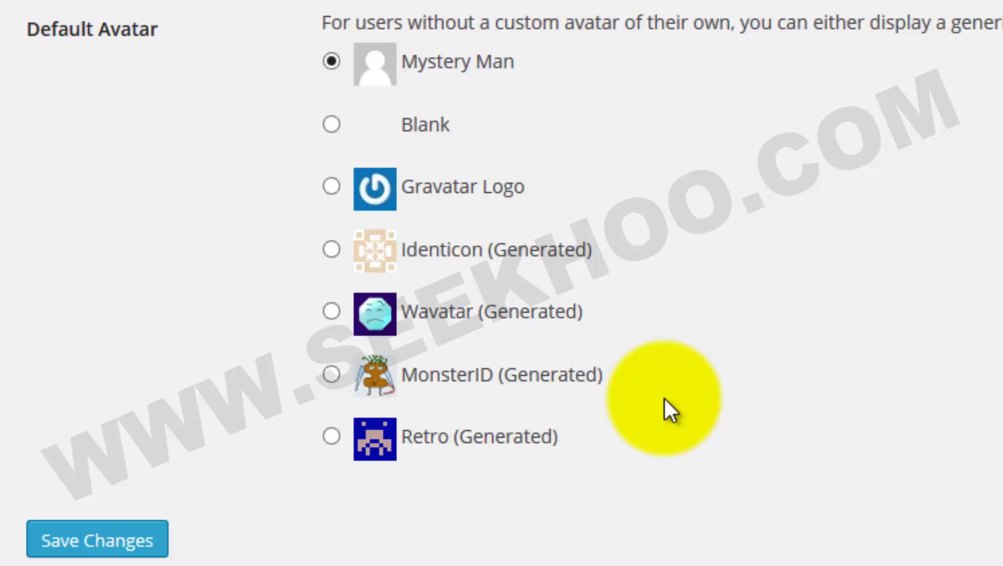
click(140, 543)
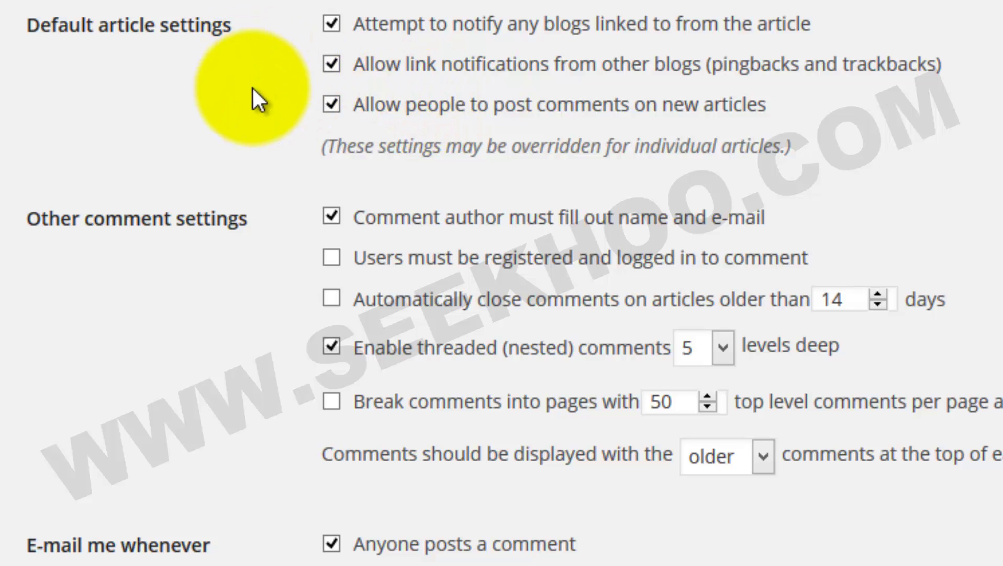
Step: Open the media settings and review the image sizes and the file upload organization option
scroll(282, 125, down, 1)
scroll(283, 131, down, 3)
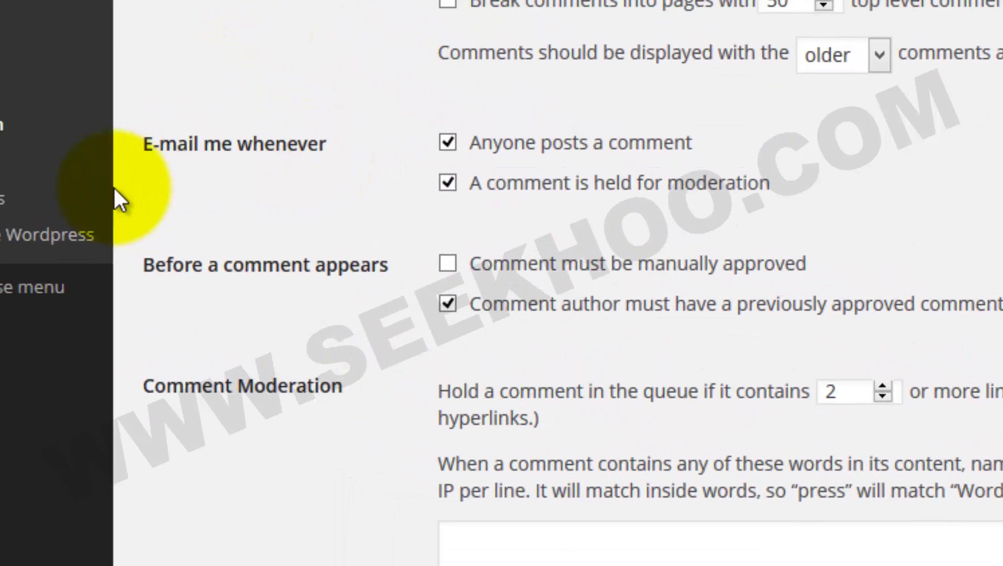
click(47, 212)
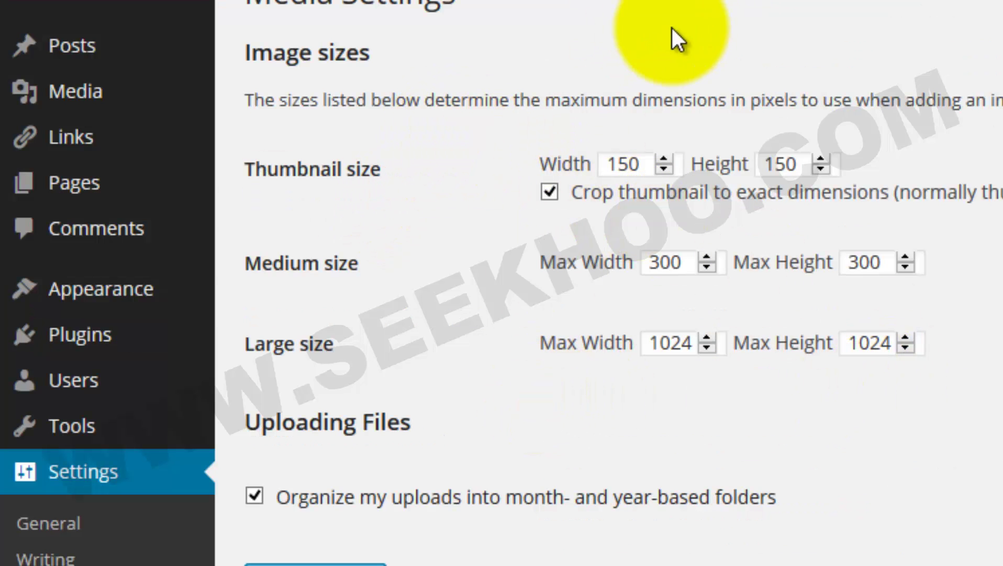
scroll(643, 211, down, 1)
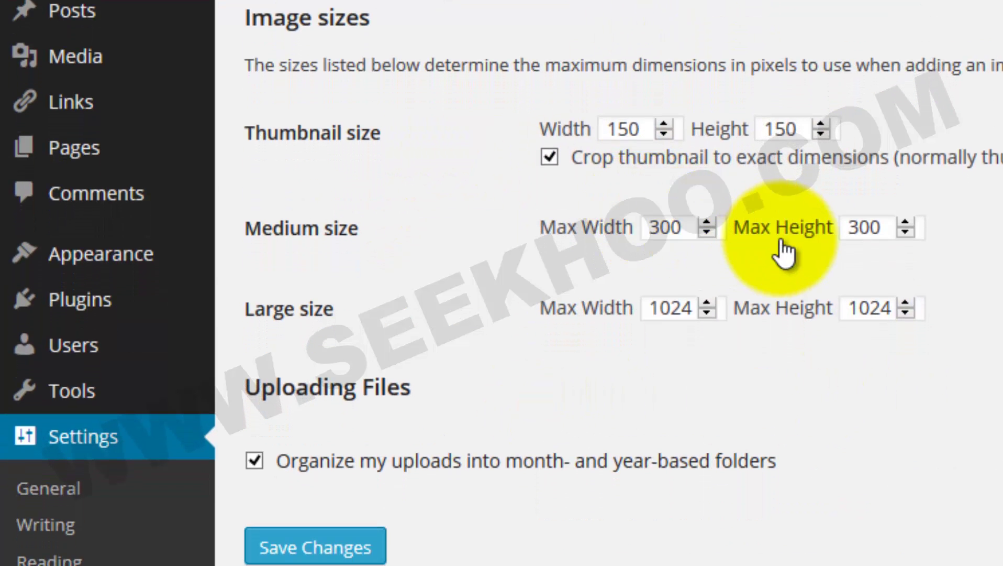
scroll(496, 209, down, 4)
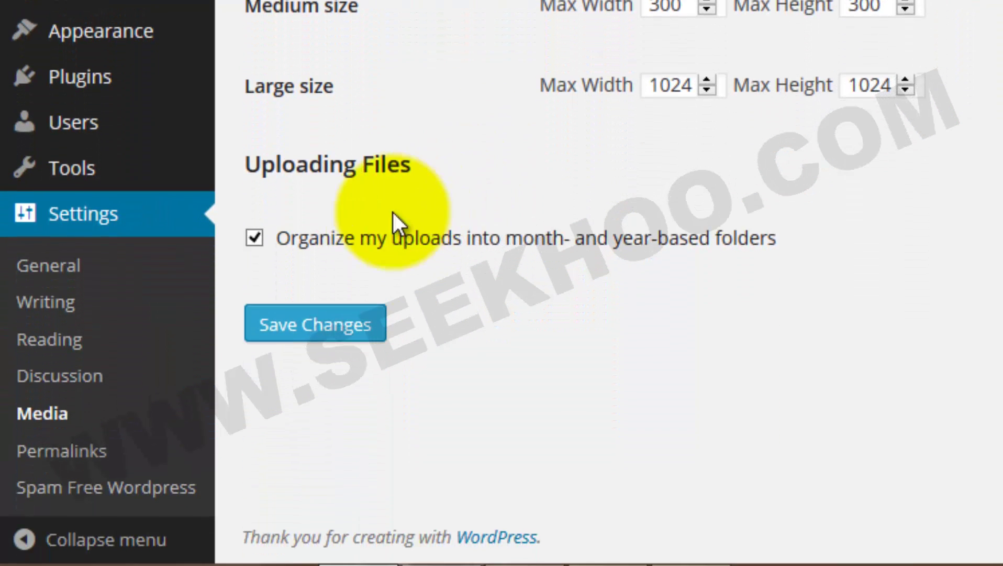
Step: Open the permalink settings and examine the domain, date and post name parts of the Month and name URL structure
click(100, 462)
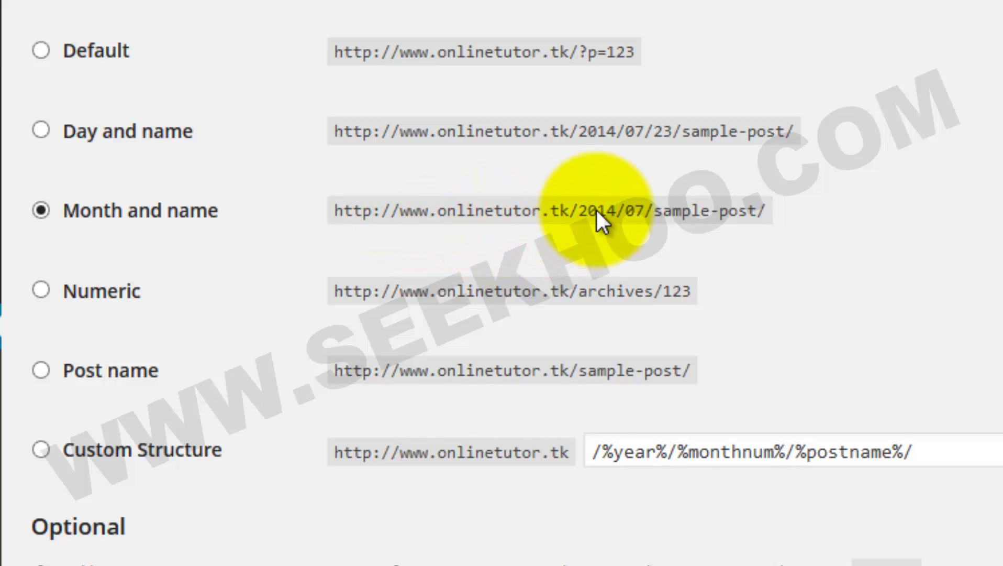
drag(581, 219, 757, 221)
click(627, 240)
click(696, 247)
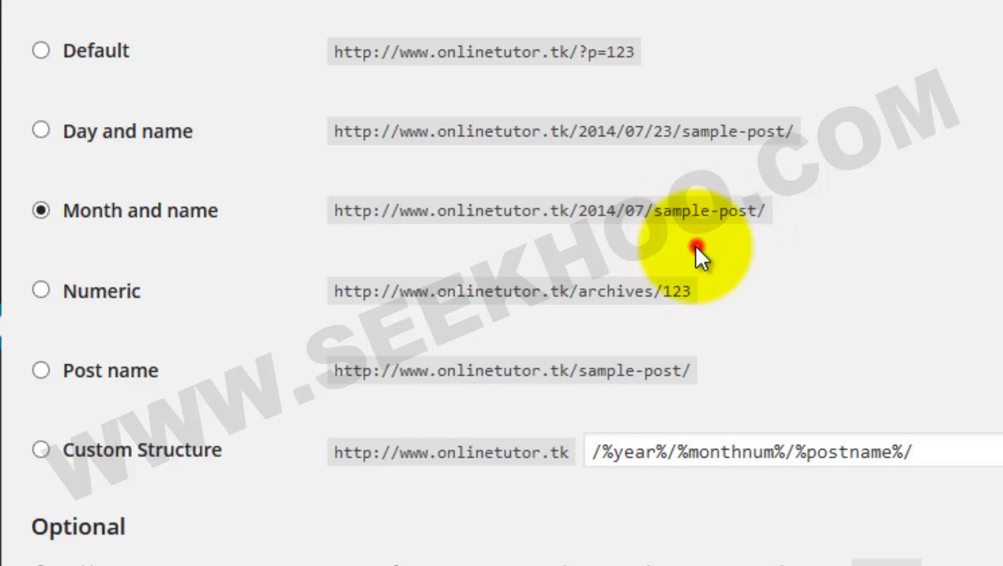
drag(580, 223, 761, 220)
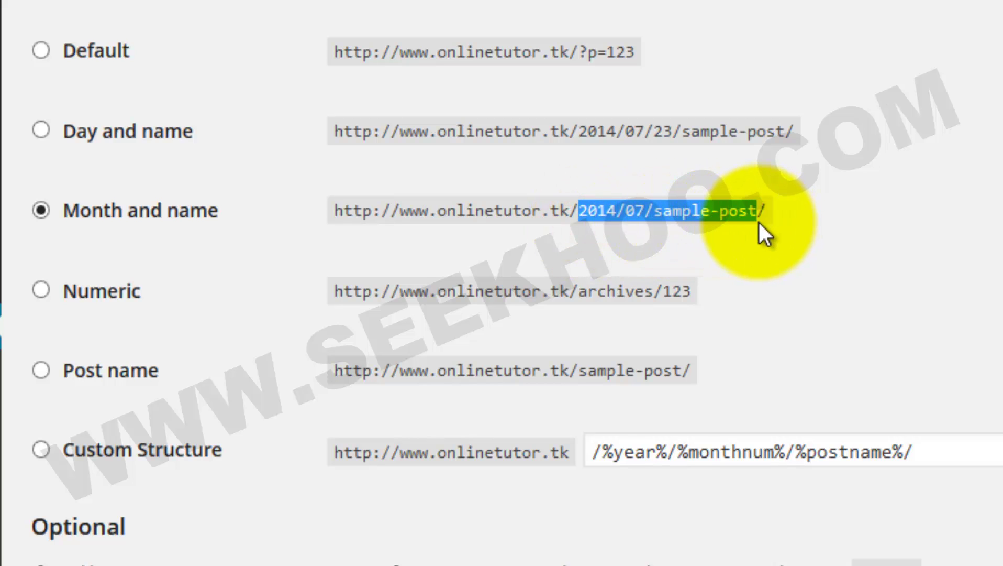
click(652, 234)
drag(585, 221, 750, 225)
click(736, 232)
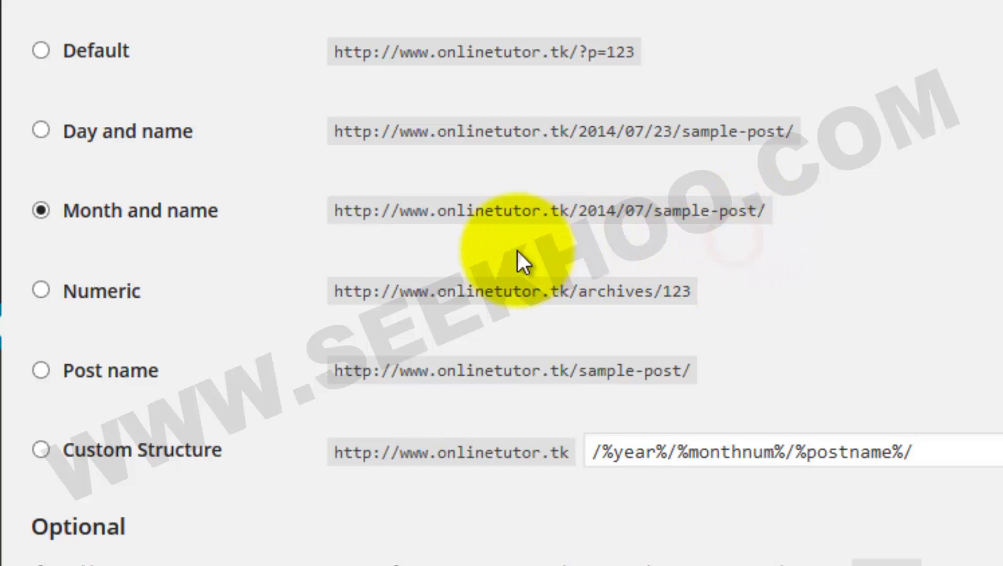
click(338, 222)
drag(347, 219, 583, 221)
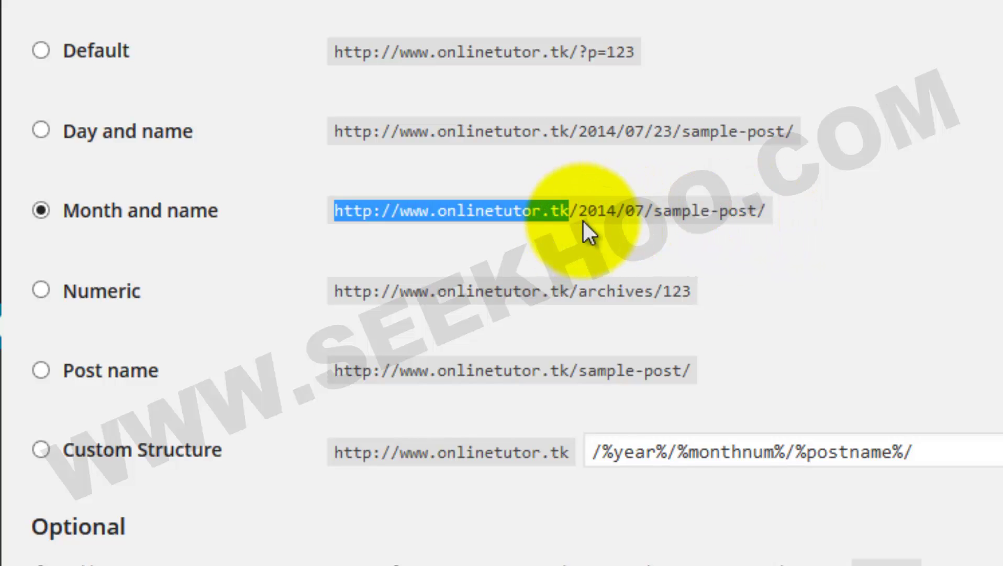
drag(654, 215, 781, 216)
click(656, 213)
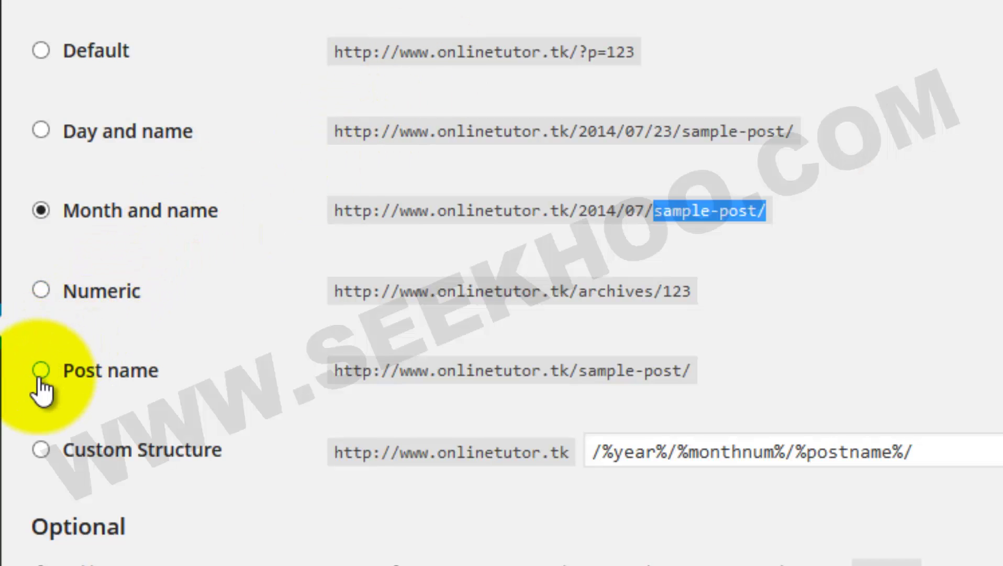
Step: Try the Post name permalink structure, looking over the optional base fields, and return to Month and name
click(40, 379)
scroll(218, 347, down, 5)
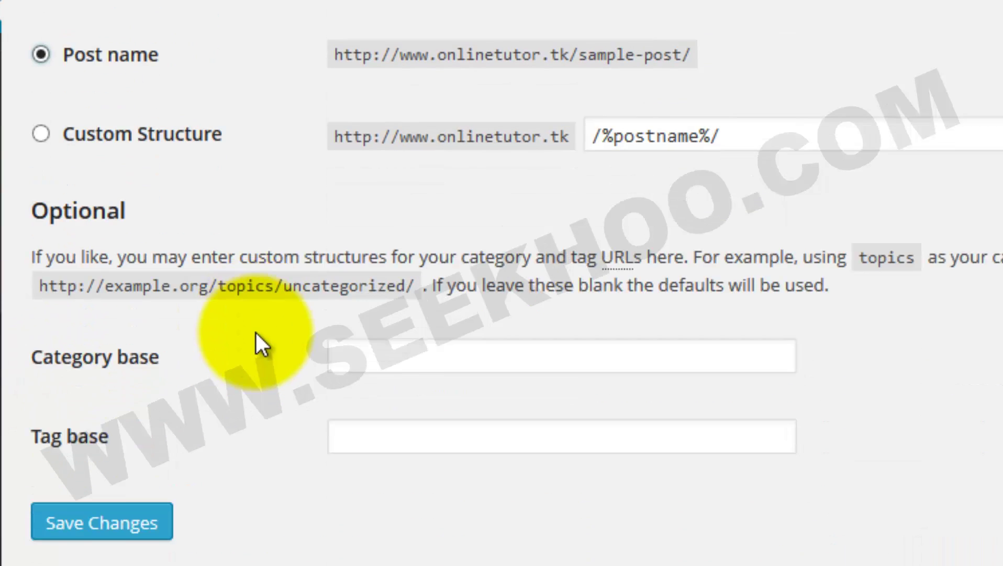
scroll(157, 32, up, 3)
click(41, 27)
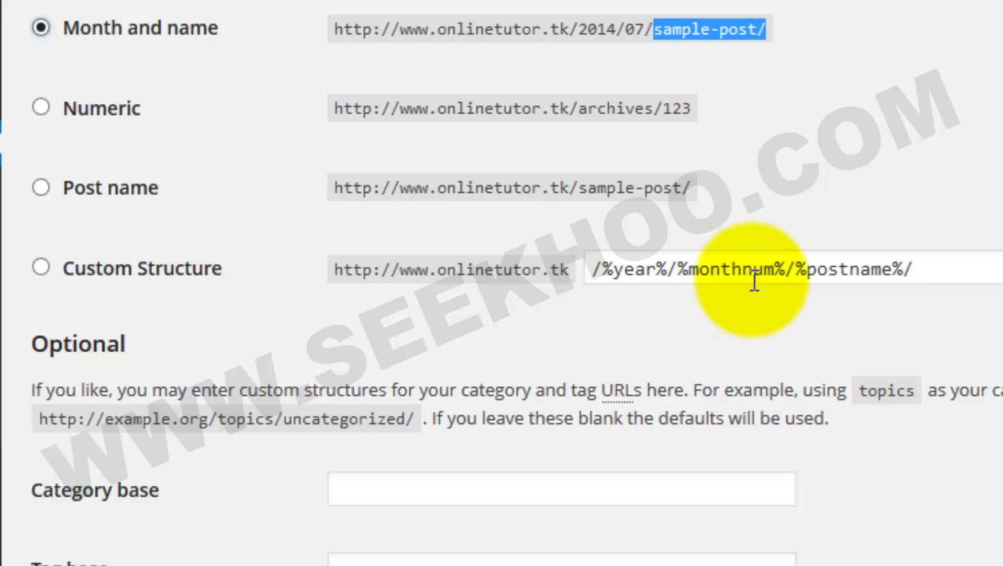
Step: Choose Post name as the permalink structure, leave the category and tag bases blank, and save the changes
click(41, 187)
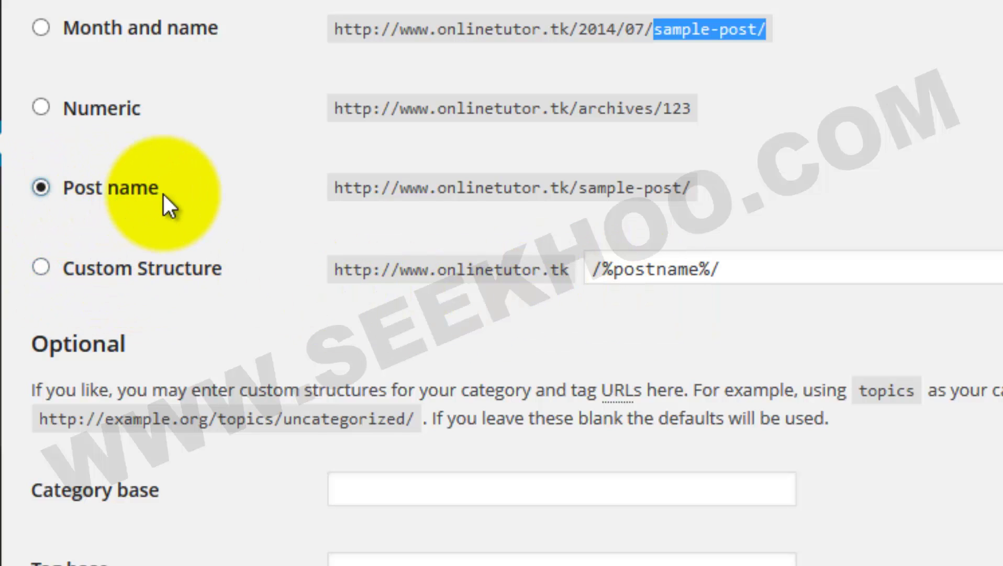
scroll(163, 194, down, 3)
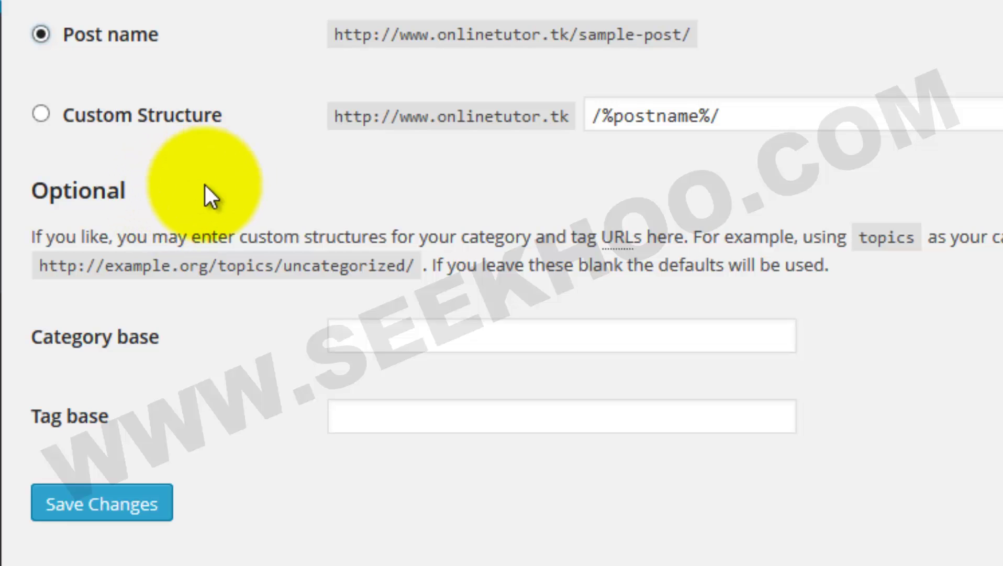
click(133, 505)
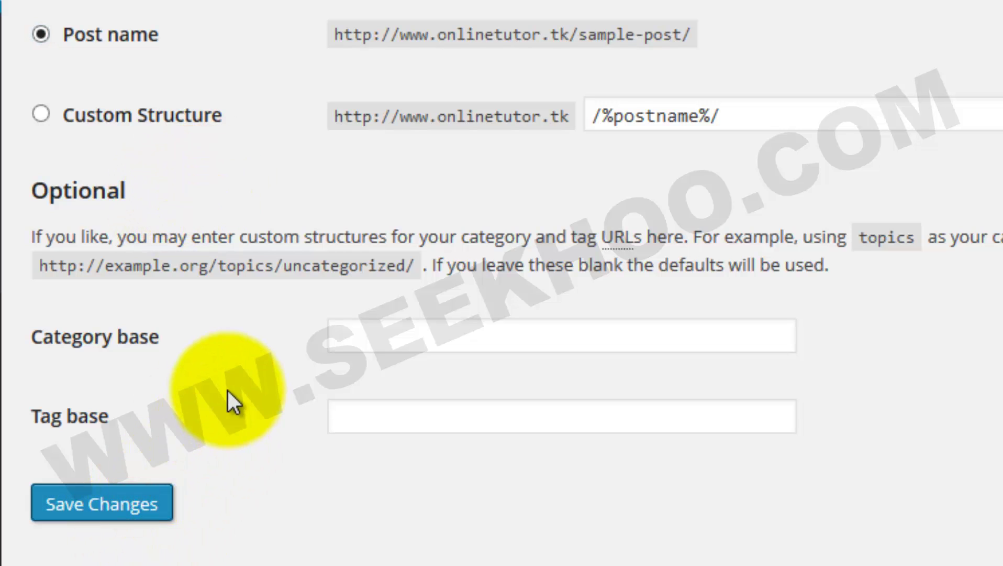